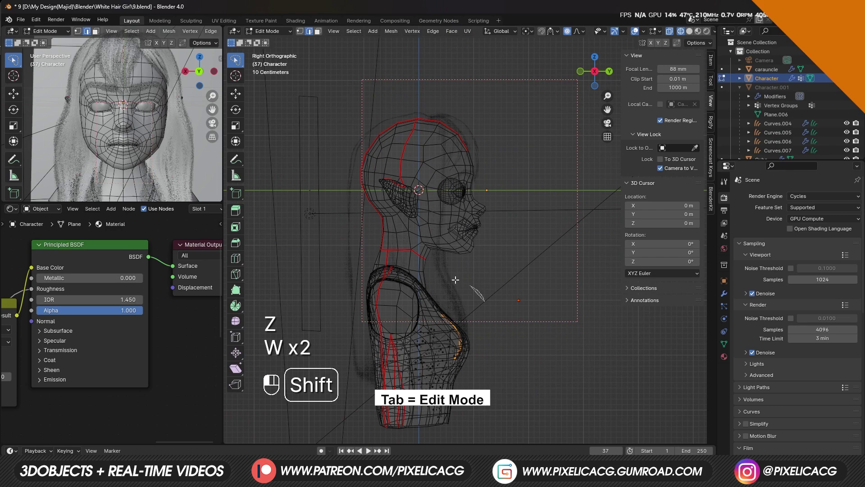
Step: Rotate the selected torso around Z with proportional editing, then comb the right-side hair strands downward
key(ctrl+l)
middle_drag(372, 253, 438, 295)
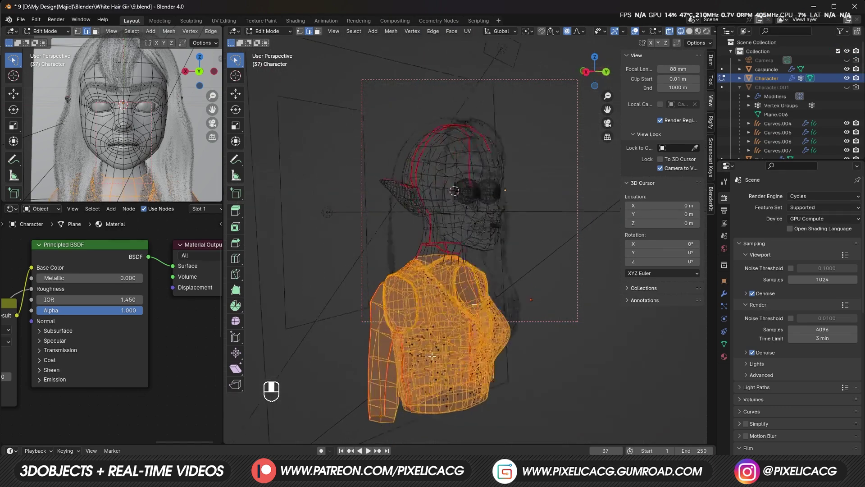
key(r)
key(z)
click(451, 285)
key(g)
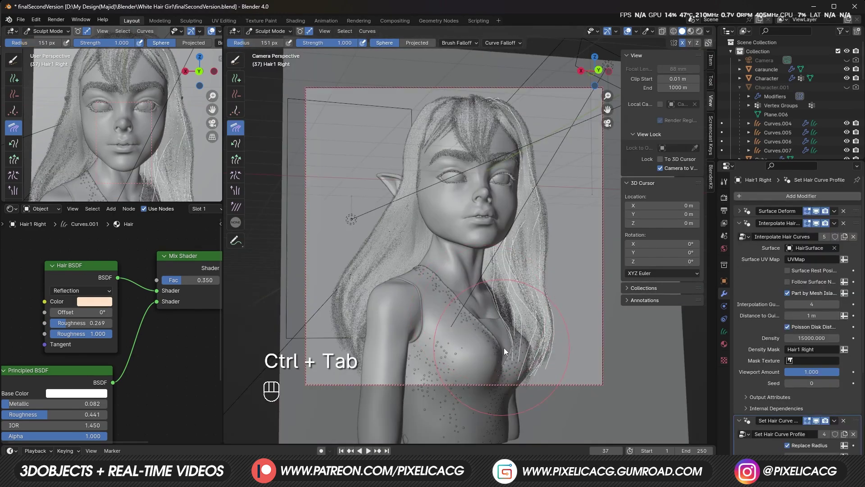
drag(504, 348, 544, 319)
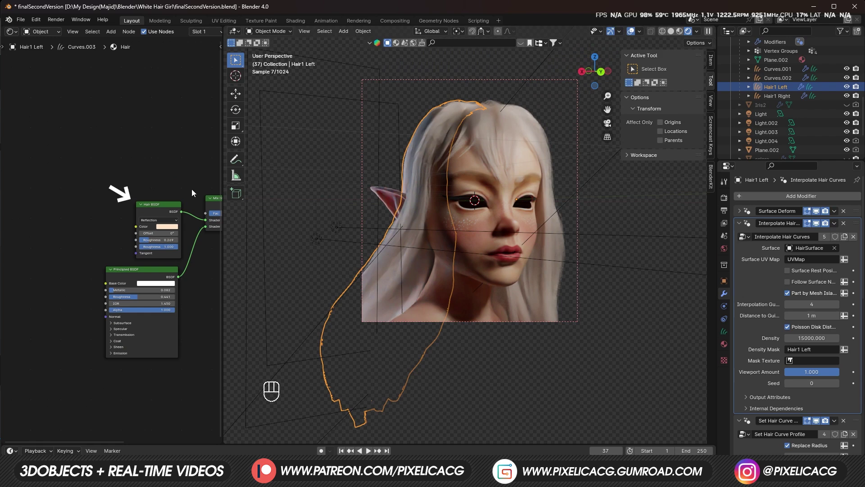
Step: Widen the node editor, shift Material Output right and add a Mix Shader before it
drag(223, 205, 313, 205)
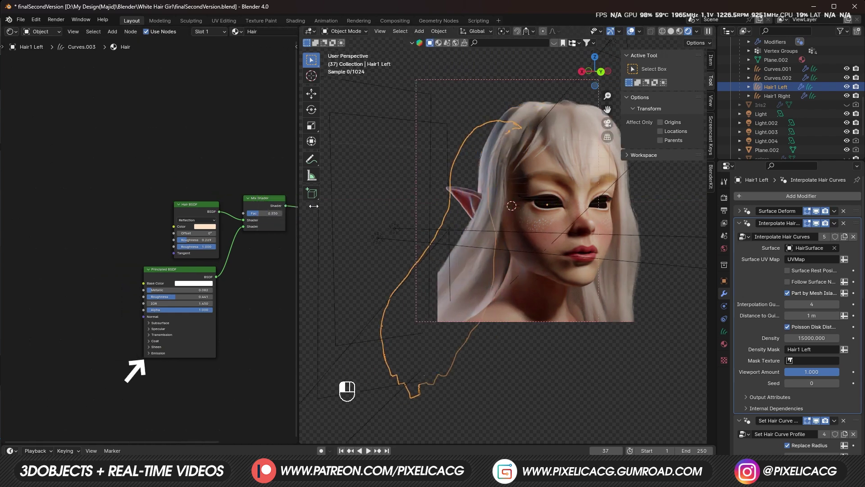
middle_drag(195, 240, 175, 240)
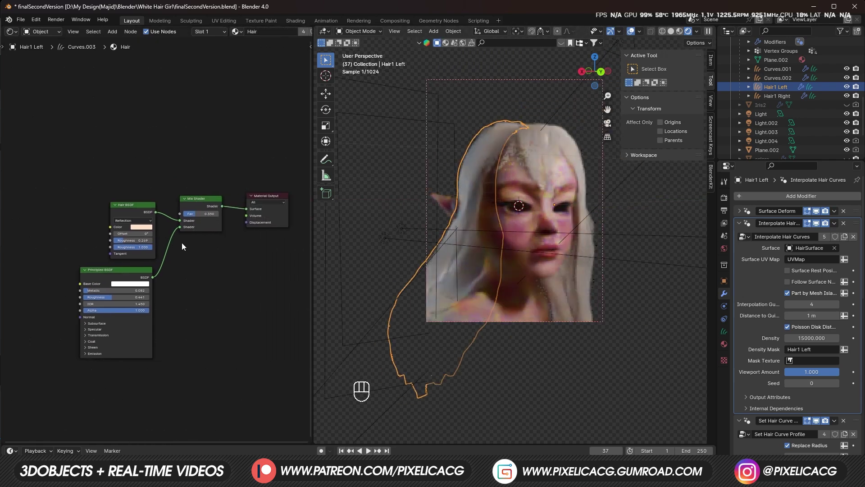
scroll(223, 249, up, 1)
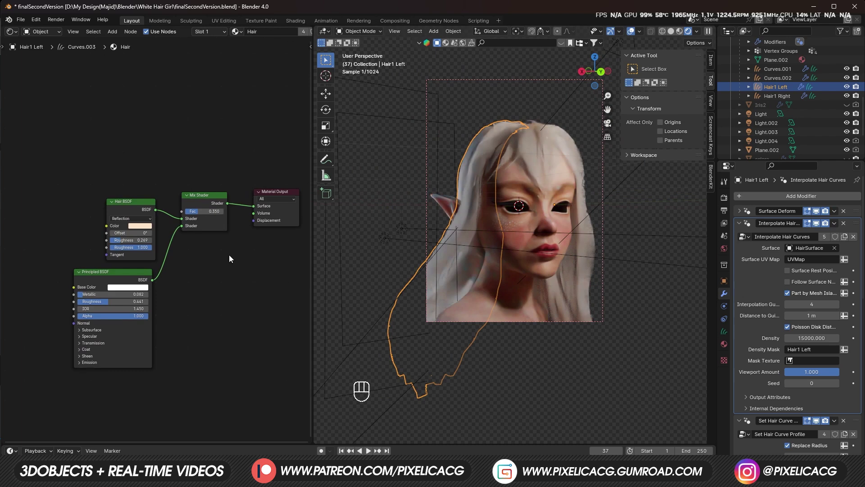
middle_drag(230, 255, 200, 249)
drag(223, 206, 282, 206)
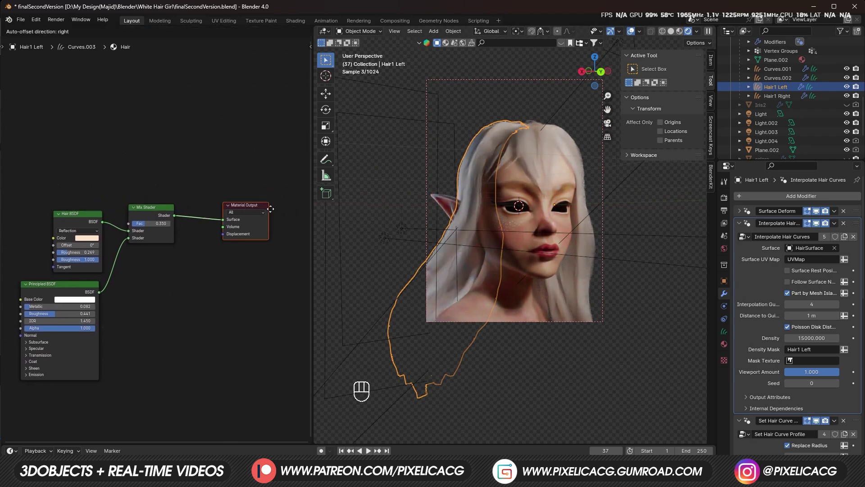
click(151, 206)
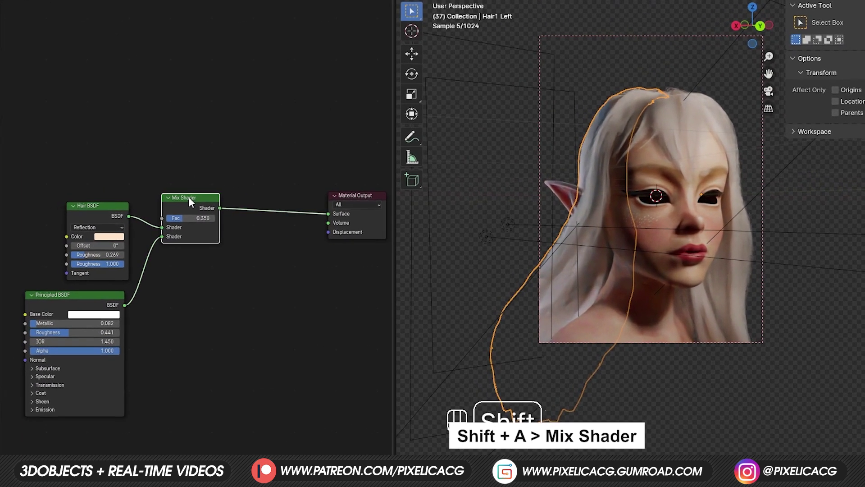
Step: Duplicate the Hair BSDF, Mix Shader and Principled BSDF and link the copy into the new Mix Shader
key(shift+d)
click(284, 203)
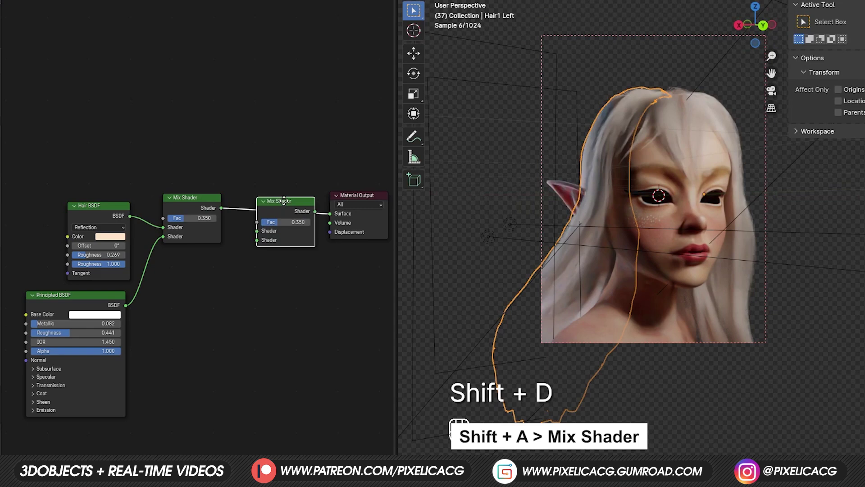
drag(199, 347, 21, 189)
key(shift+d)
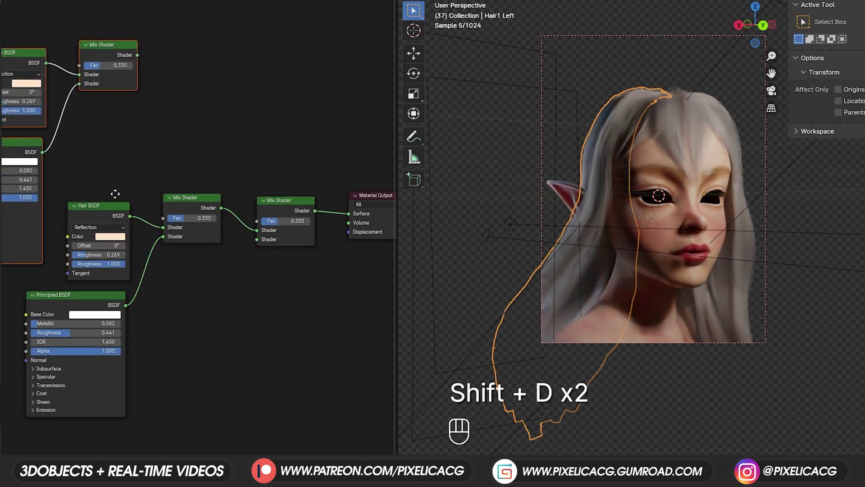
click(110, 198)
drag(136, 54, 224, 74)
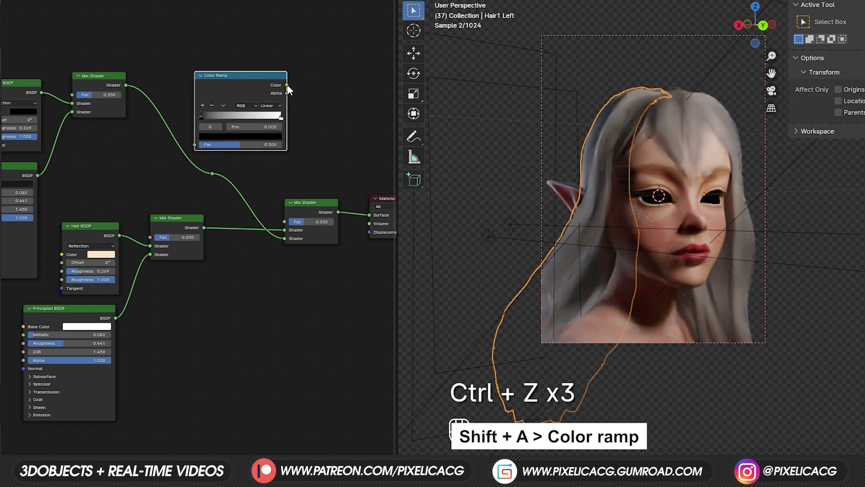
Step: Feed a Color Ramp into the mix factor, using Ctrl+T mapping rotated 145° on Z without Image Texture
drag(277, 215, 284, 222)
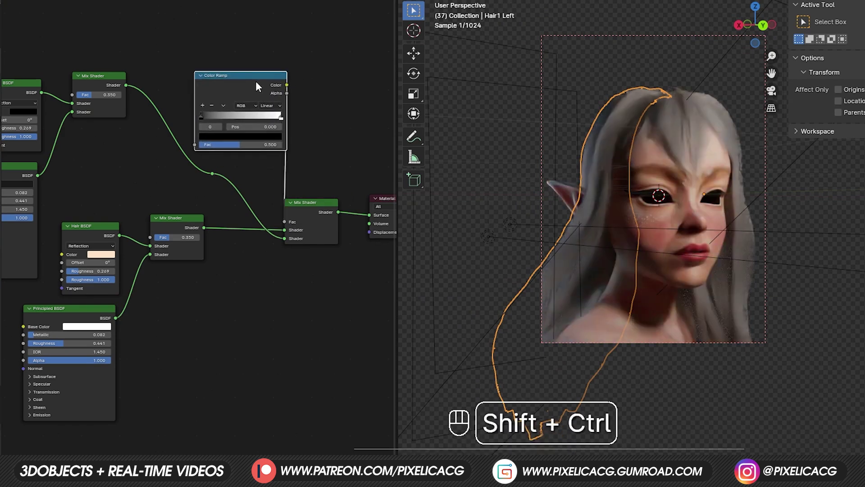
ctrl+shift+click(256, 108)
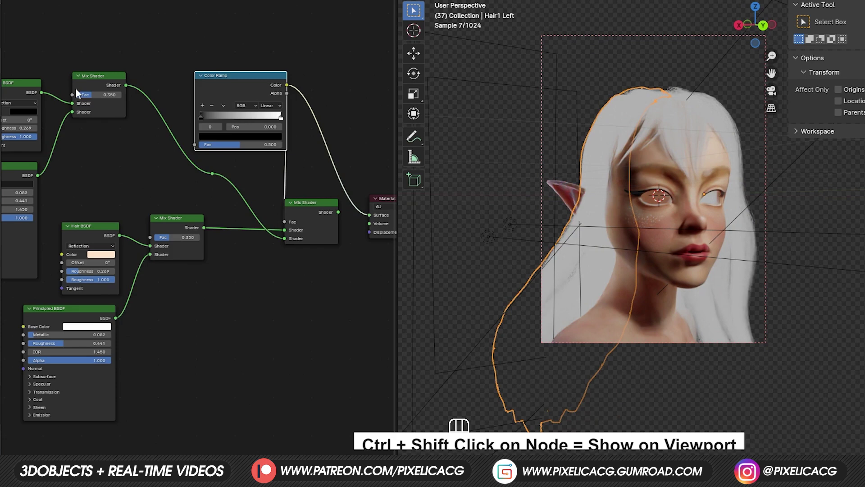
scroll(75, 88, down, 2)
click(145, 117)
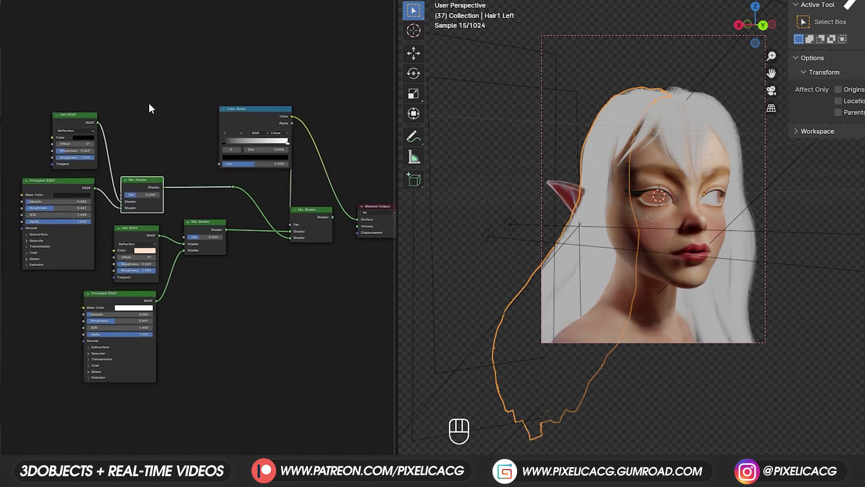
middle_drag(75, 102, 134, 113)
click(306, 118)
key(ctrl+t)
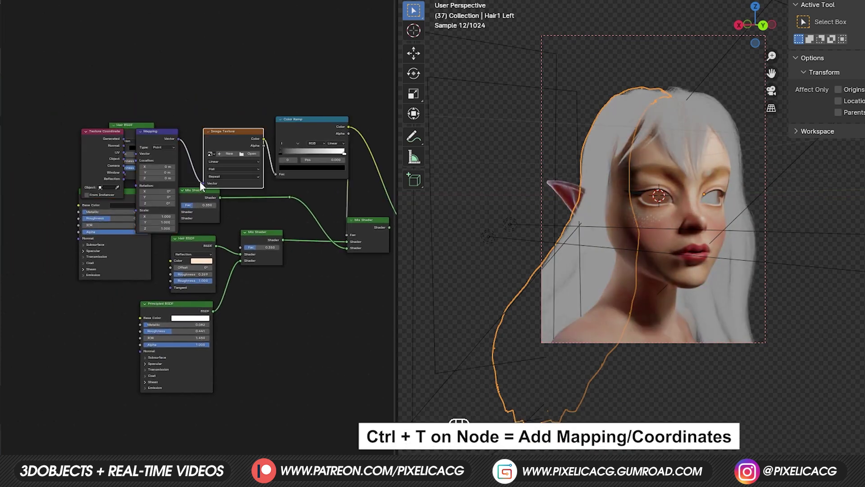
key(x)
drag(166, 134, 219, 50)
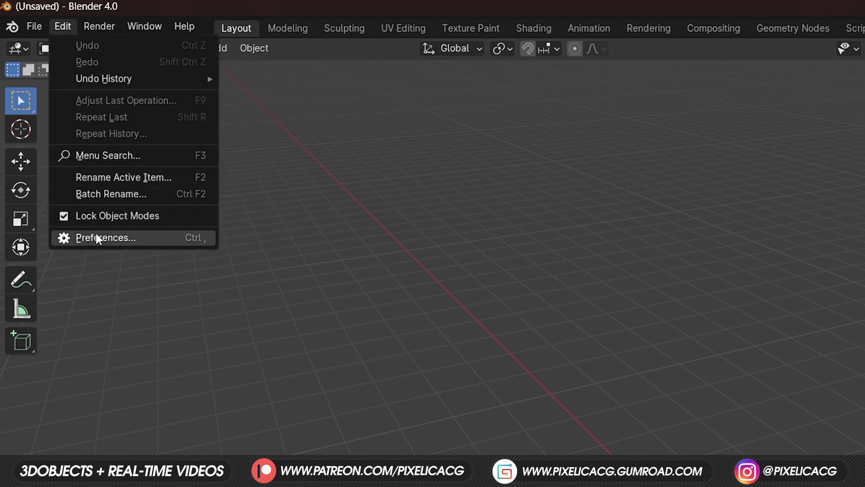
click(96, 236)
text(node)
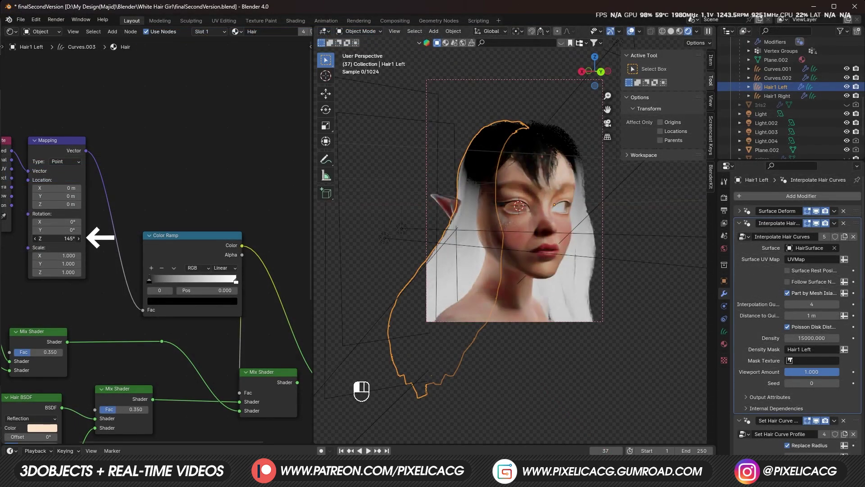
scroll(121, 196, down, 2)
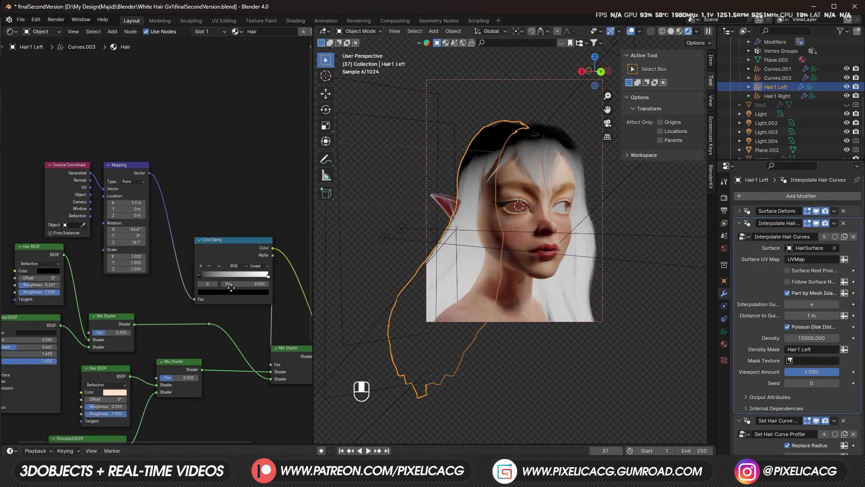
scroll(192, 254, down, 2)
scroll(213, 256, down, 1)
Step: Preview the final Mix Shader and redraw the render region over the head and shoulders
ctrl+shift+click(195, 286)
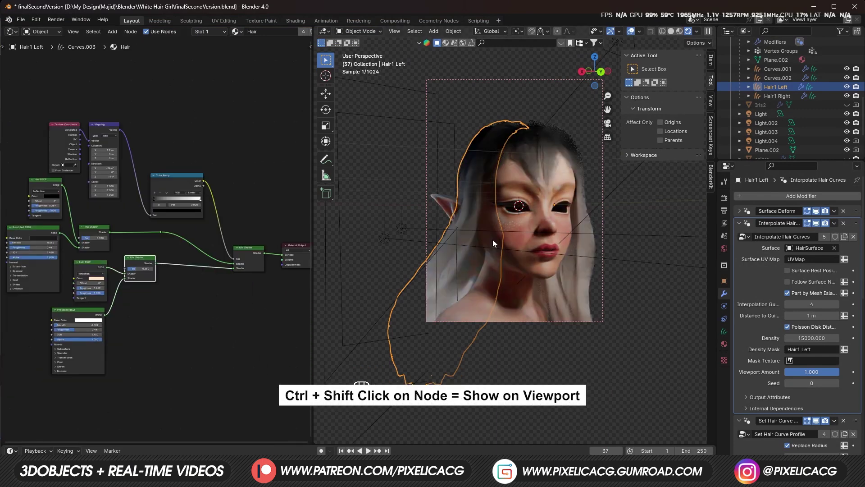
key(ctrl+b)
drag(359, 113, 633, 414)
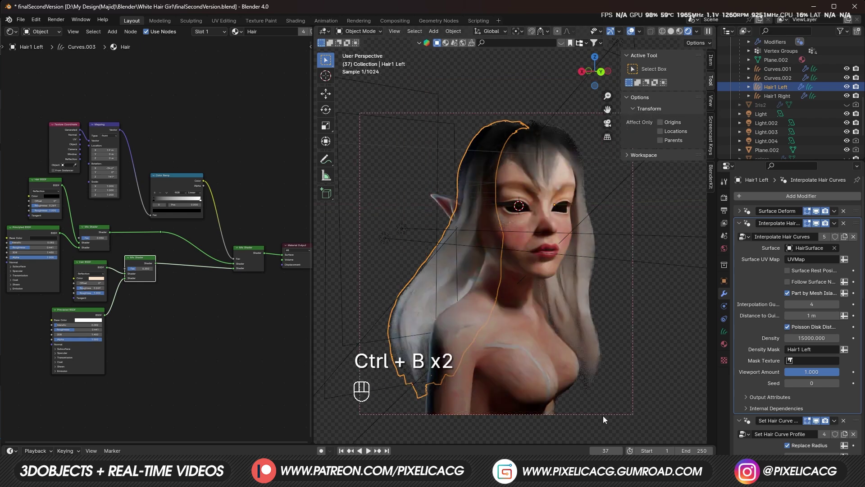
Step: Tint the copied Hair BSDF and Principled BSDF base colours vivid blue
click(92, 282)
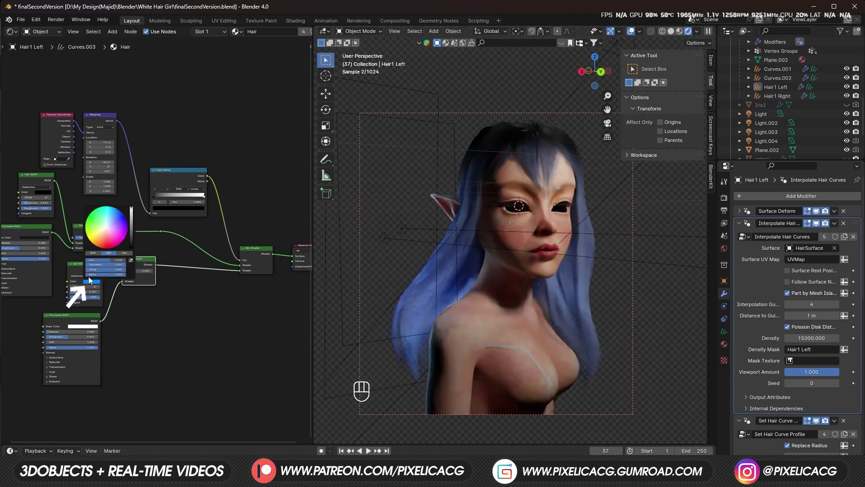
key(F10)
key(F10)
click(160, 197)
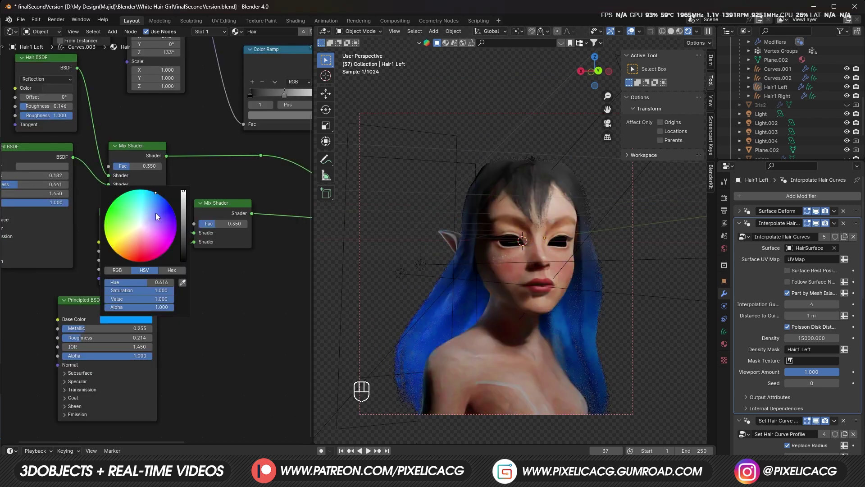
drag(155, 194, 152, 193)
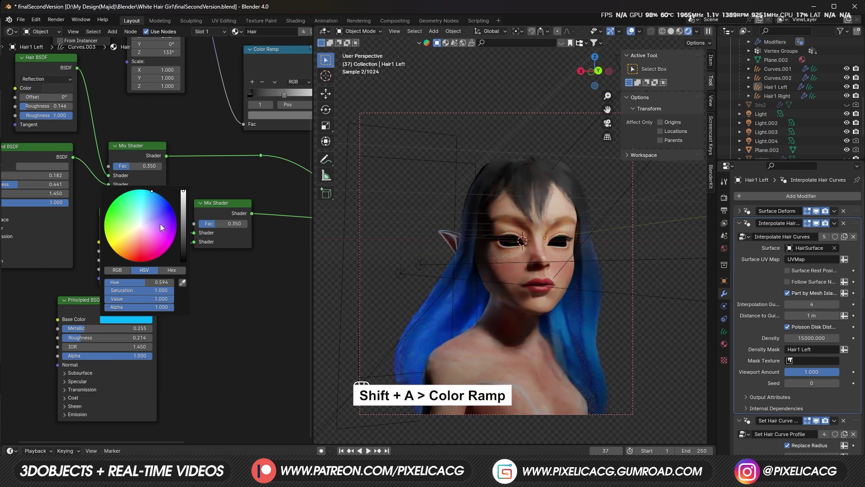
click(223, 293)
scroll(217, 294, down, 3)
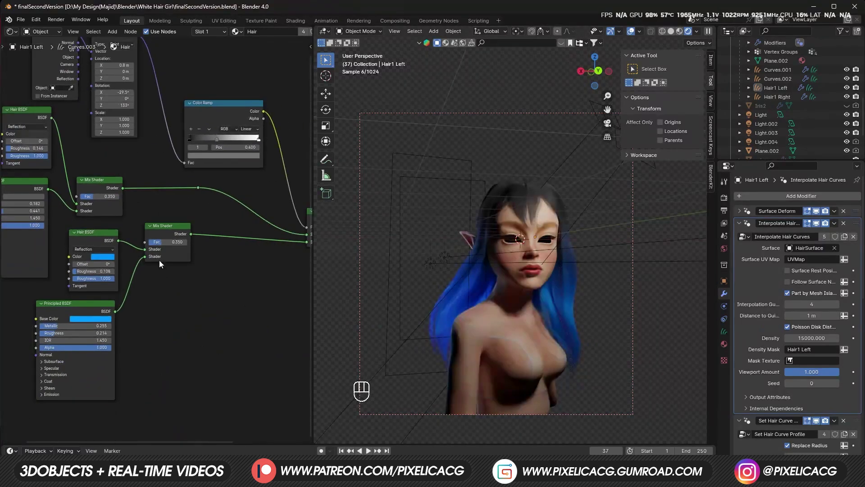
scroll(159, 260, down, 2)
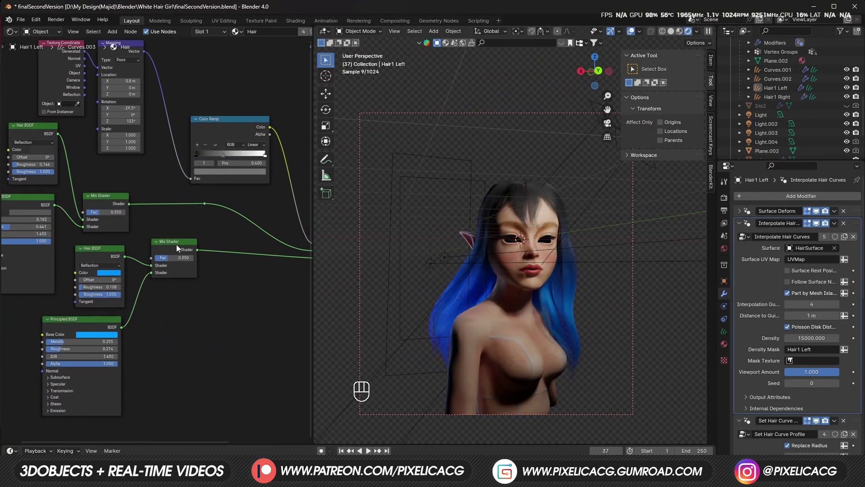
Step: Duplicate the Hair BSDF and add a Curves Info node
click(130, 262)
key(F10)
key(shift+d)
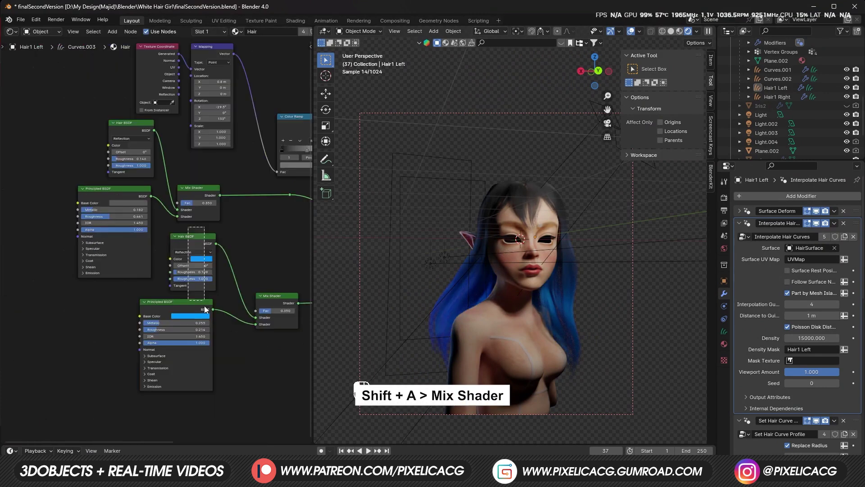
key(BackSpace)
key(shift+d)
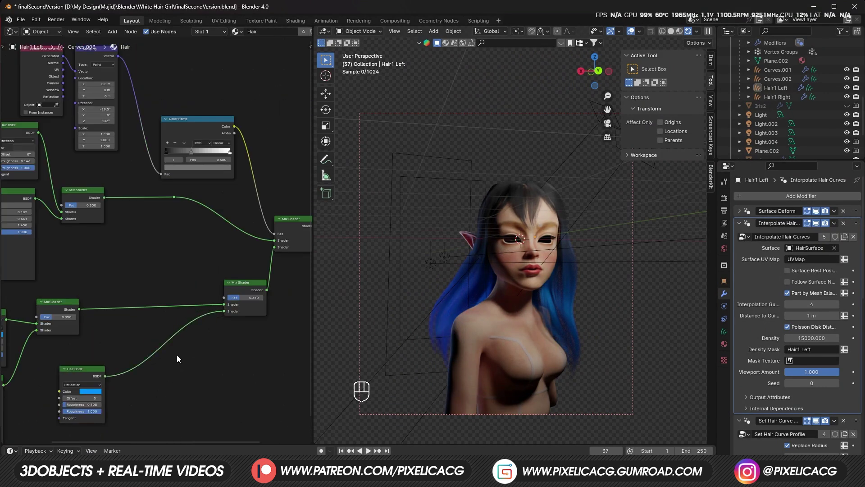
key(shift+a)
text(curves)
key(Return)
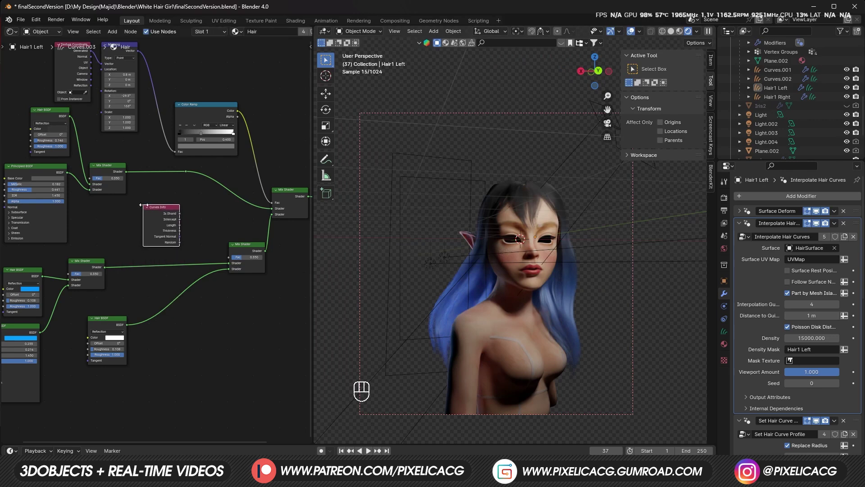
click(144, 204)
scroll(152, 253, up, 3)
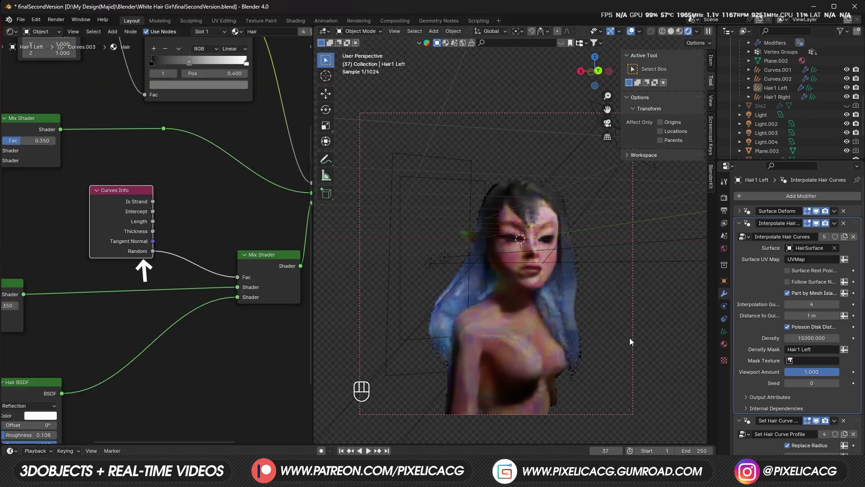
Step: Limit the preview to a hair patch and tighten a Color Ramp on the Random output
shift+middle_drag(594, 346, 519, 296)
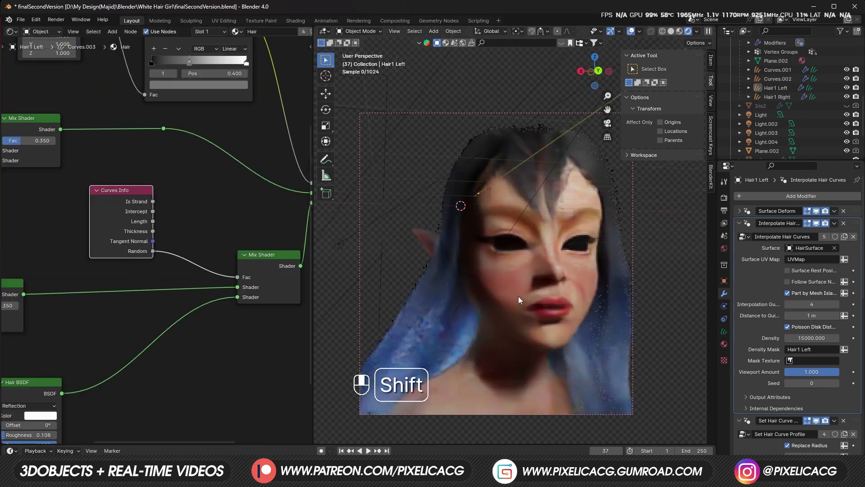
shift+middle_drag(489, 242, 531, 302)
key(shift+a)
text(co)
click(145, 239)
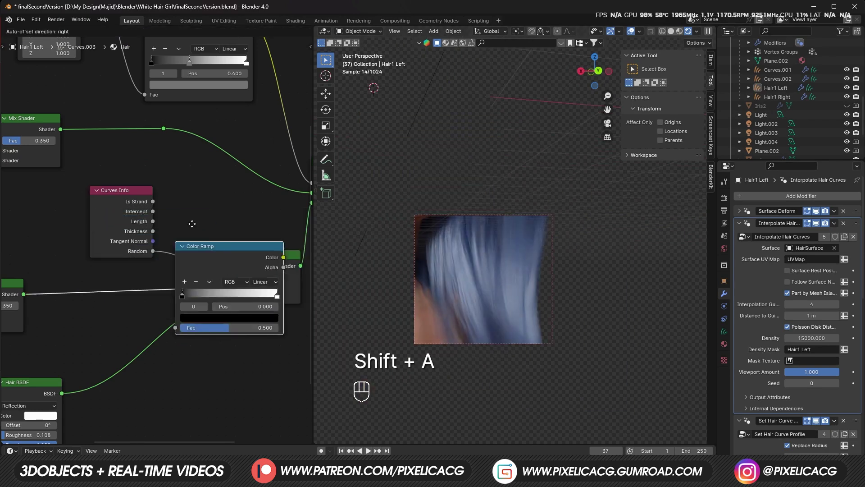
click(237, 250)
middle_drag(203, 304, 136, 301)
drag(126, 262, 221, 266)
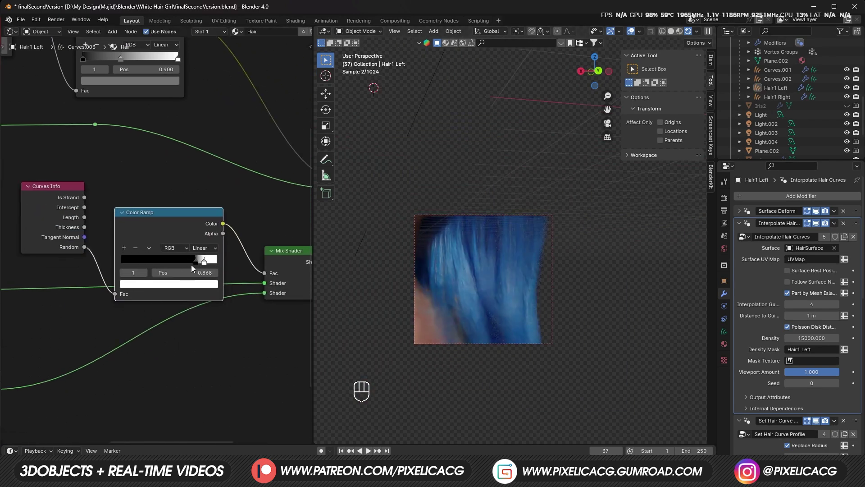
Step: Set the copied Hair BSDF colour to cyan
middle_drag(20, 400, 117, 318)
click(115, 313)
click(131, 172)
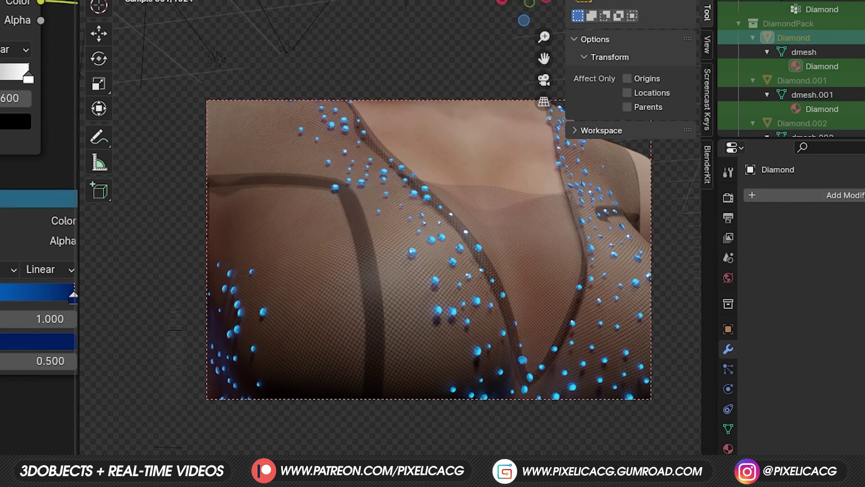
Step: Drive the Diamond Color Ramp from Generated coordinates through a Mapping node rotated on X and Y
middle_drag(68, 305, 14, 306)
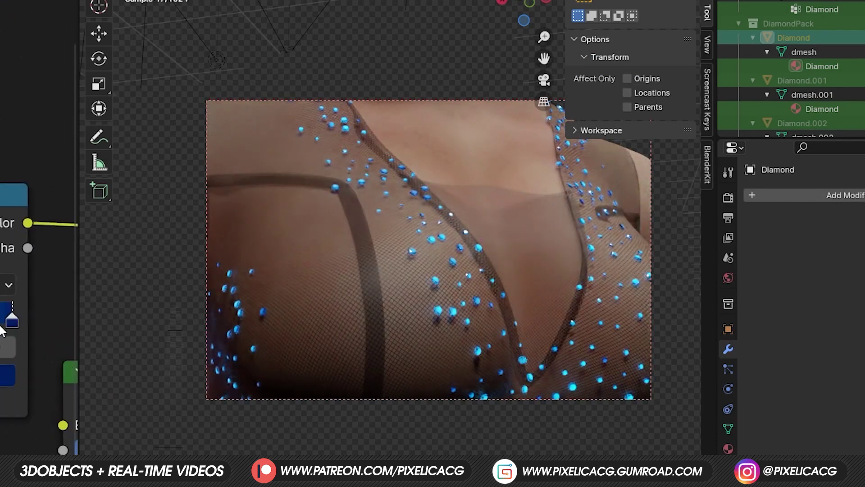
key(shift+a)
key(ctrl+t)
key(x)
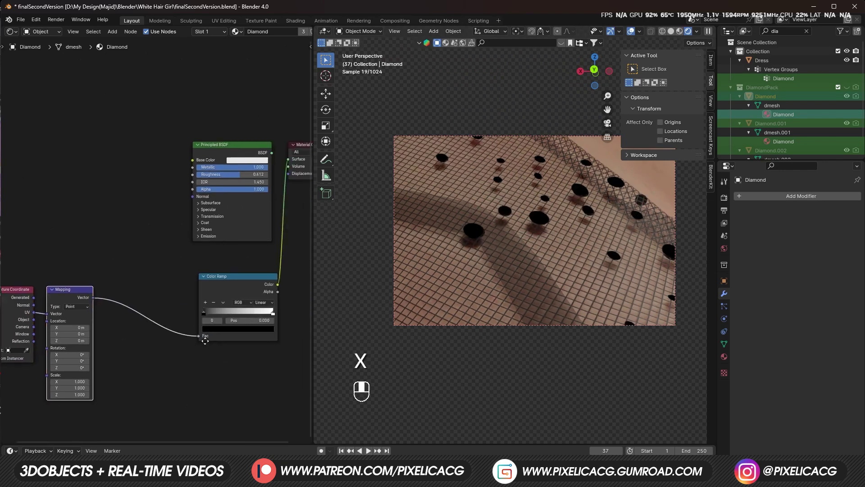
scroll(205, 340, up, 2)
drag(123, 304, 148, 330)
middle_drag(262, 317, 200, 299)
mouse_move(112, 367)
mouse_down()
mouse_move(126, 368)
mouse_move(111, 367)
mouse_up()
middle_drag(473, 356, 488, 335)
mouse_move(112, 376)
mouse_down()
mouse_move(102, 376)
mouse_move(125, 386)
mouse_up()
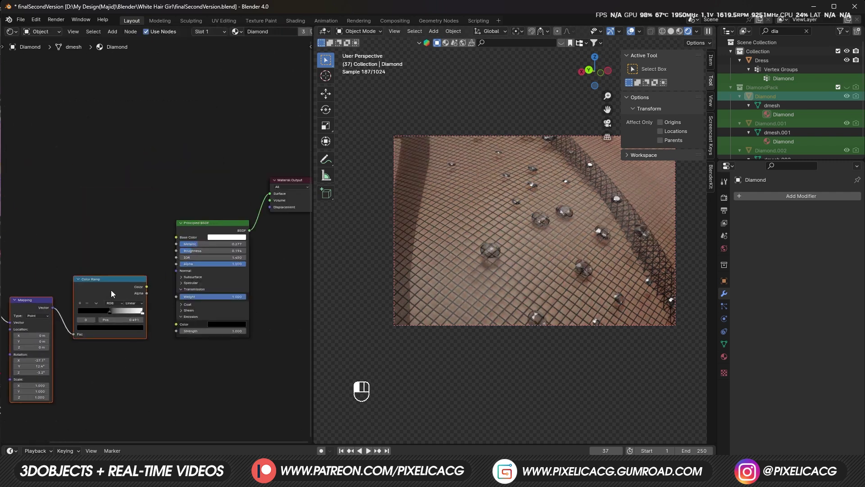
Step: Insert a Mix Shader between the Principled BSDF and Material Output, moving the BSDF below it
key(shift+a)
text(mix sh)
key(Return)
click(277, 189)
middle_drag(146, 292, 137, 313)
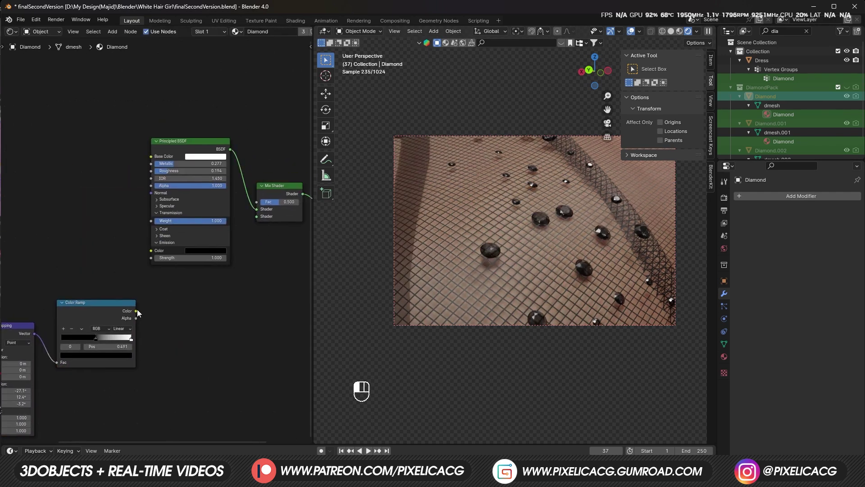
drag(191, 141, 213, 299)
scroll(203, 285, down, 2)
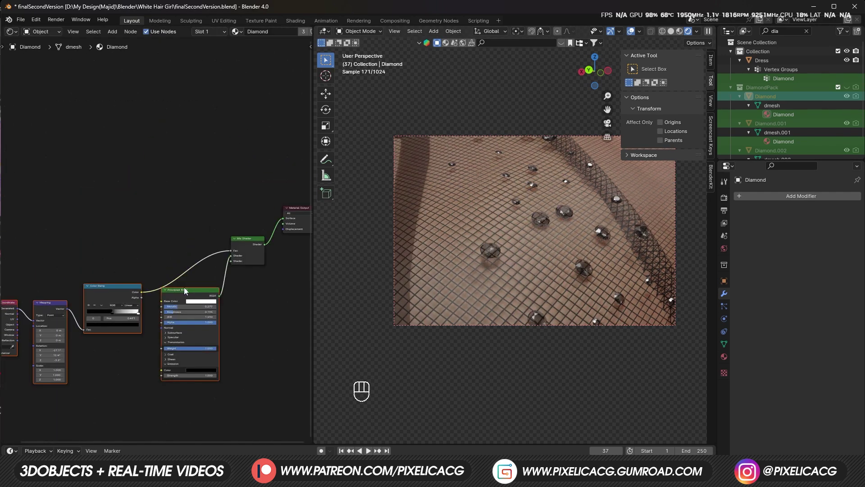
Step: Add an Emission node and connect it into the diamond Mix Shader
key(shift+a)
text(emm)
key(Return)
click(261, 342)
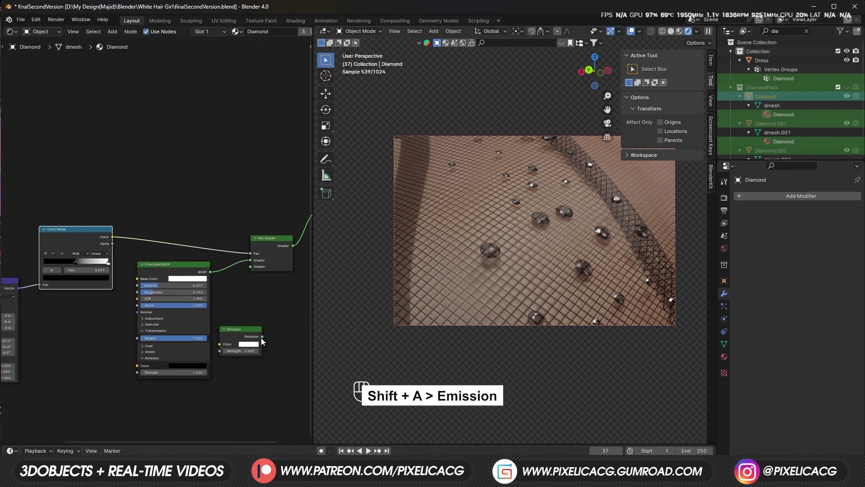
click(189, 254)
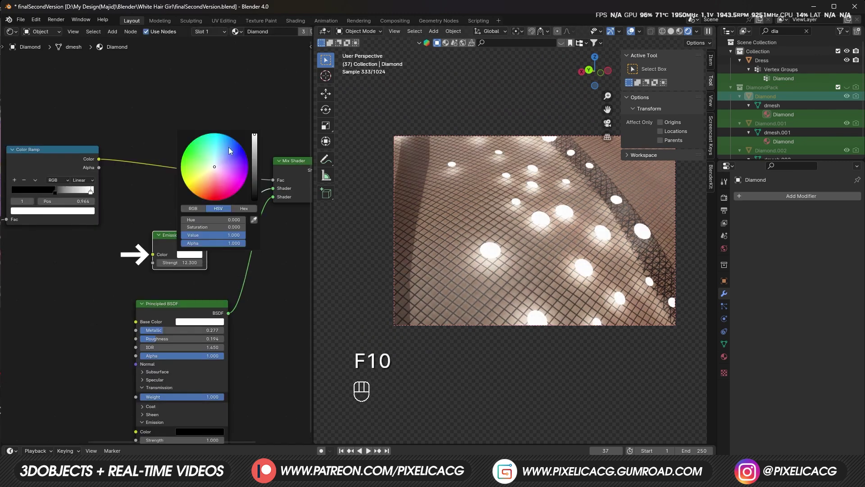
click(254, 152)
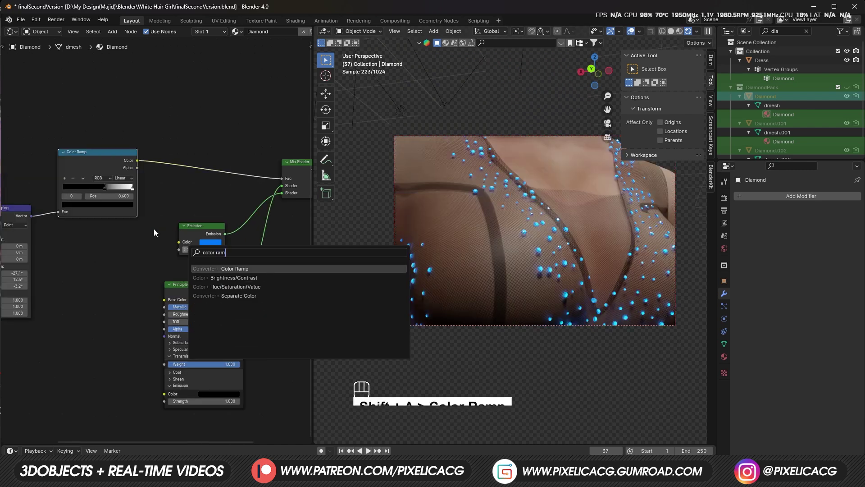
Step: Colour the emission with a blue-to-dark-blue Color Ramp driven by Object Info Random
key(Return)
scroll(175, 242, up, 2)
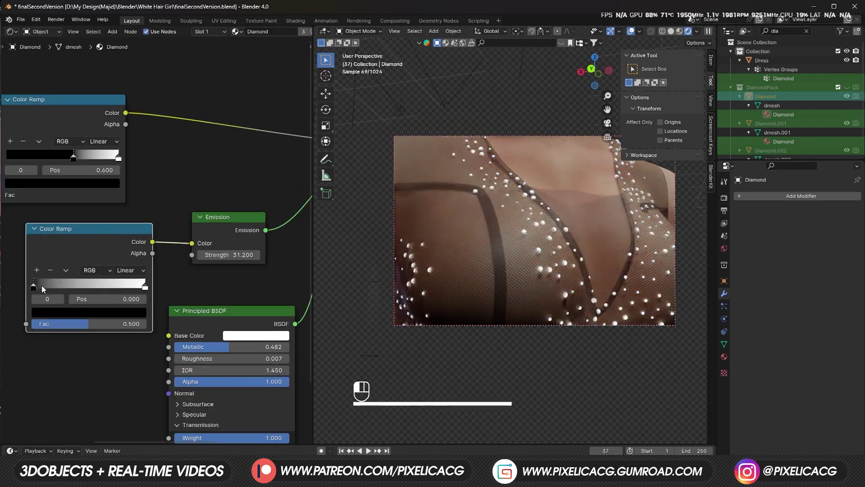
click(88, 312)
click(89, 312)
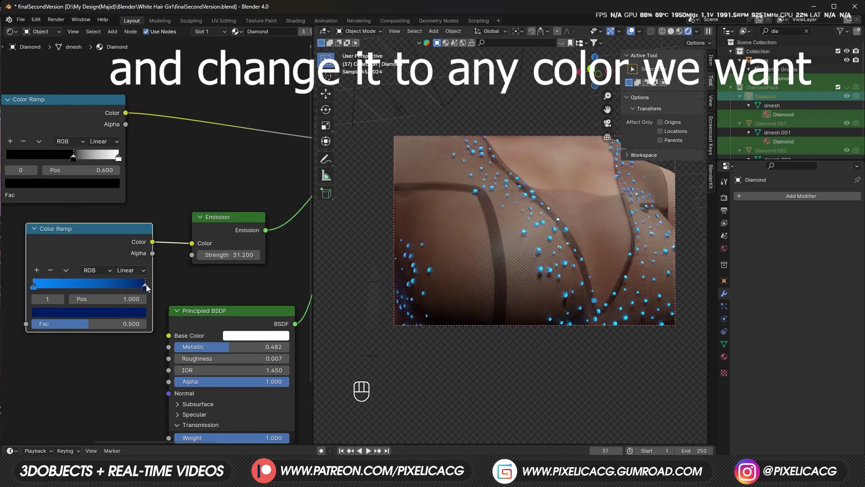
scroll(202, 203, down, 3)
key(shift+a)
click(203, 198)
click(141, 293)
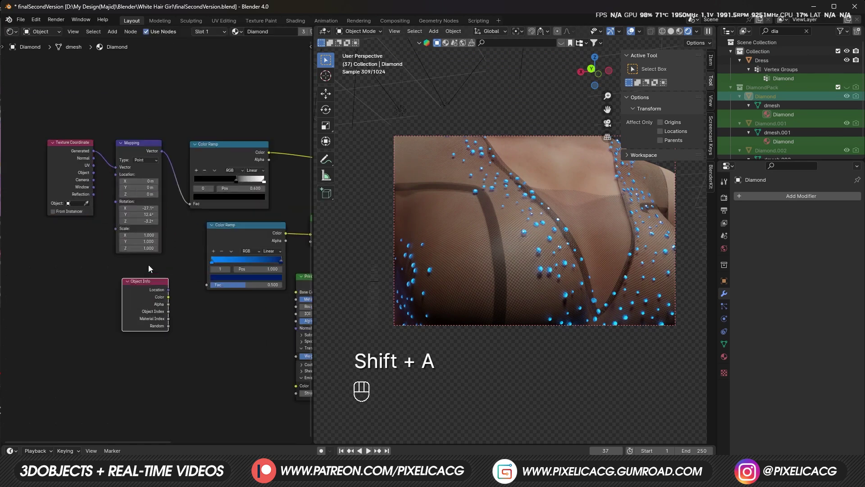
scroll(202, 298, up, 3)
drag(116, 372, 163, 308)
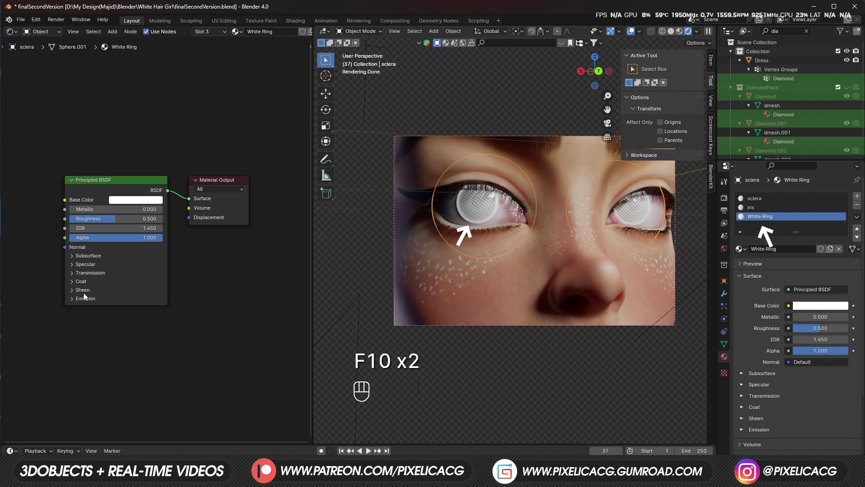
Step: Give a ramp stop a purple tint and drag the iris Invert Color Fac down to 0.050
click(84, 296)
key(shift+a)
click(87, 325)
drag(128, 278, 129, 212)
click(103, 248)
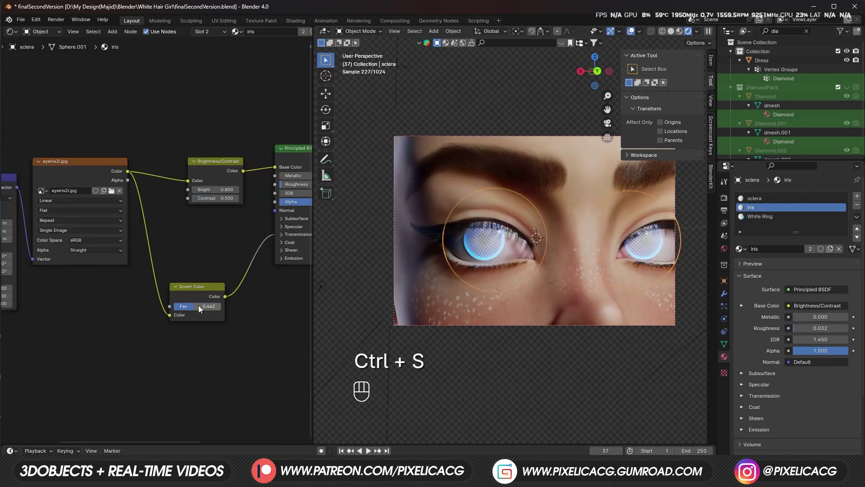
drag(199, 309, 172, 309)
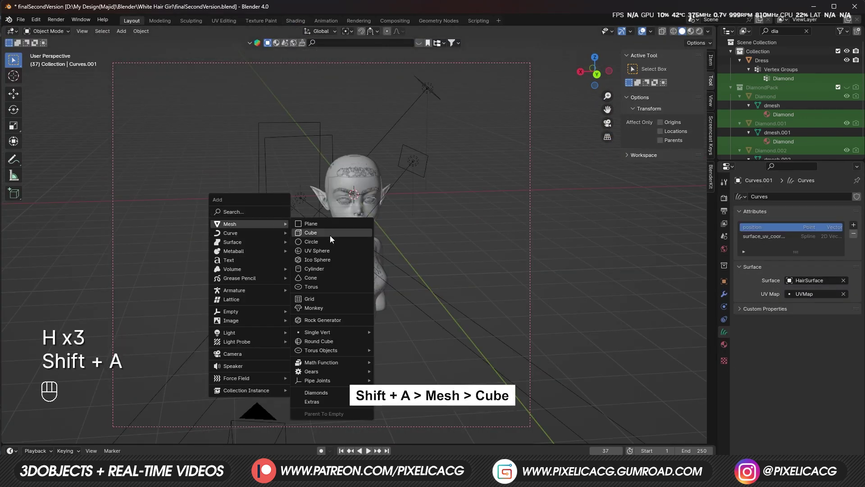
Step: Add a cube and scale it up around the elf's bust
click(331, 235)
key(s)
click(588, 325)
key(g)
key(z)
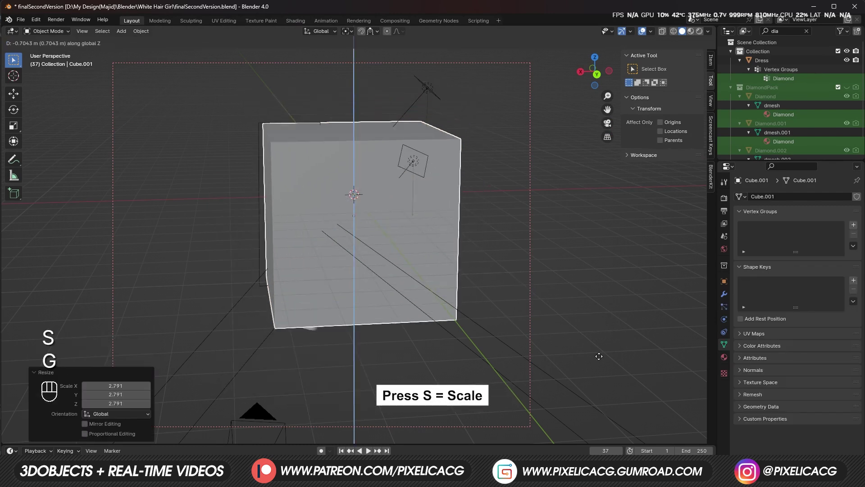
right_click(599, 357)
Step: Set the cube's Viewport Display to show it as Wire
click(725, 223)
scroll(778, 388, down, 5)
scroll(782, 409, down, 3)
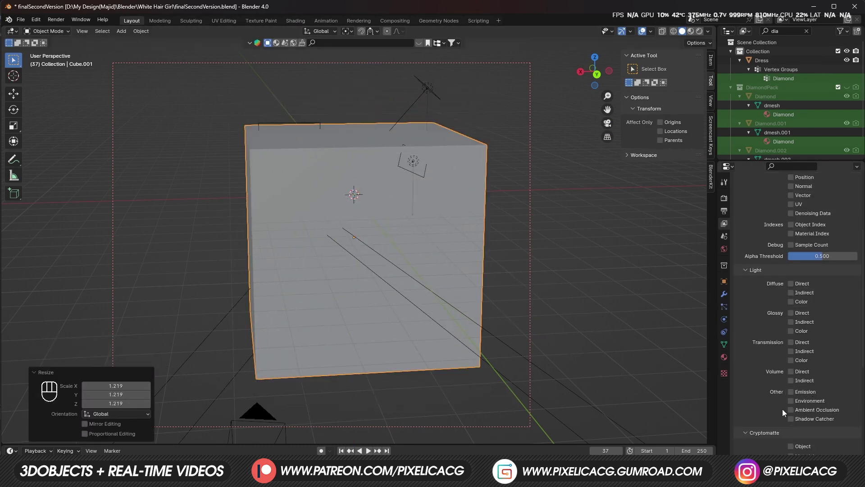
scroll(782, 409, down, 2)
scroll(783, 410, down, 2)
scroll(783, 409, down, 2)
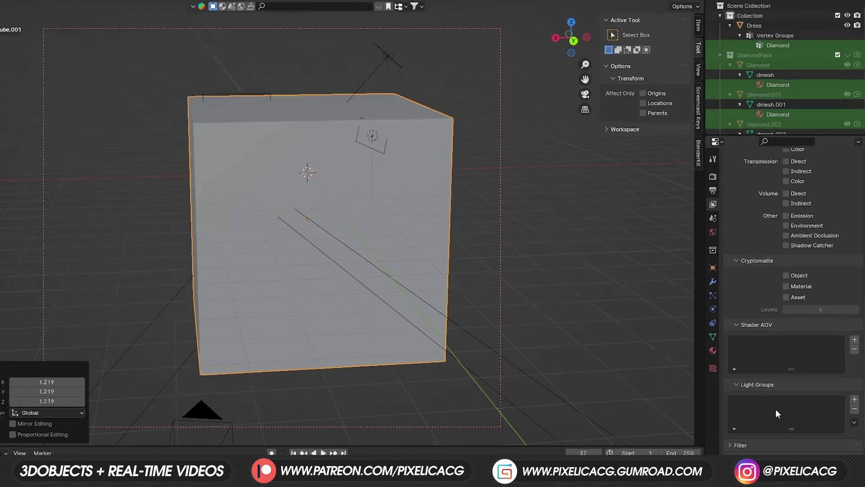
scroll(776, 412, up, 3)
scroll(757, 398, up, 5)
click(713, 232)
click(712, 268)
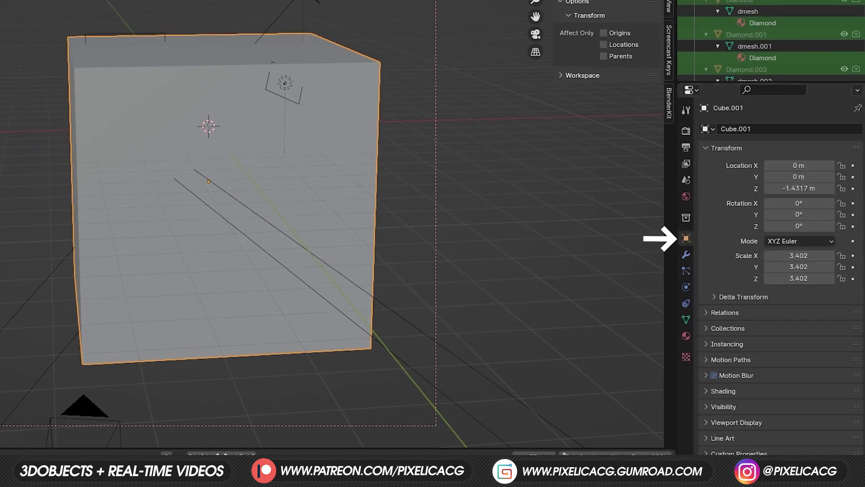
click(733, 422)
scroll(733, 426, down, 2)
scroll(741, 437, down, 2)
scroll(784, 416, down, 2)
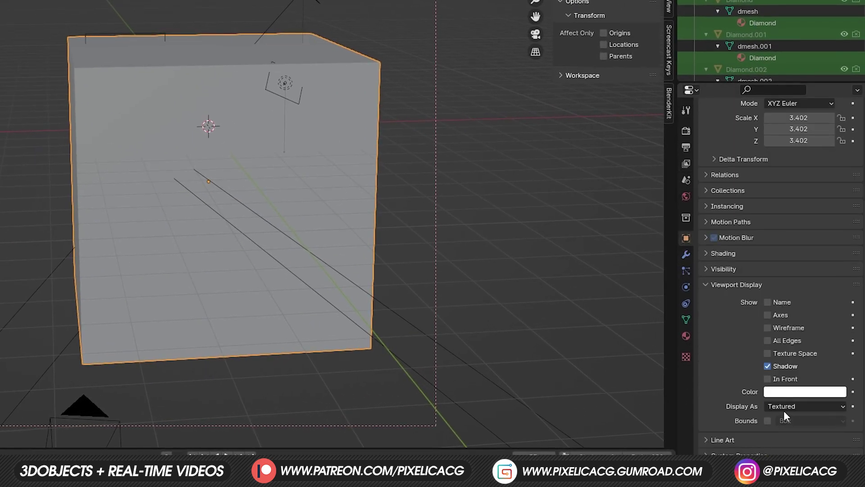
click(785, 412)
click(787, 430)
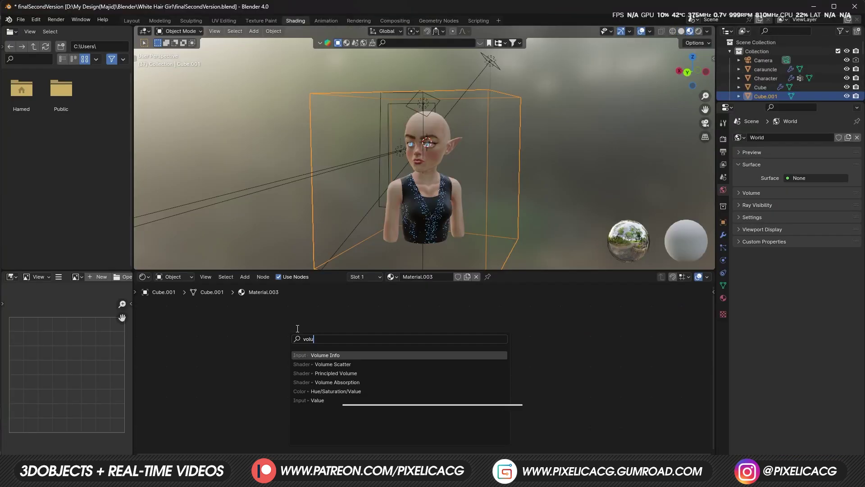
Step: Add Volume Scatter and Volume Absorption nodes, joined by an Add Shader before the output
click(298, 355)
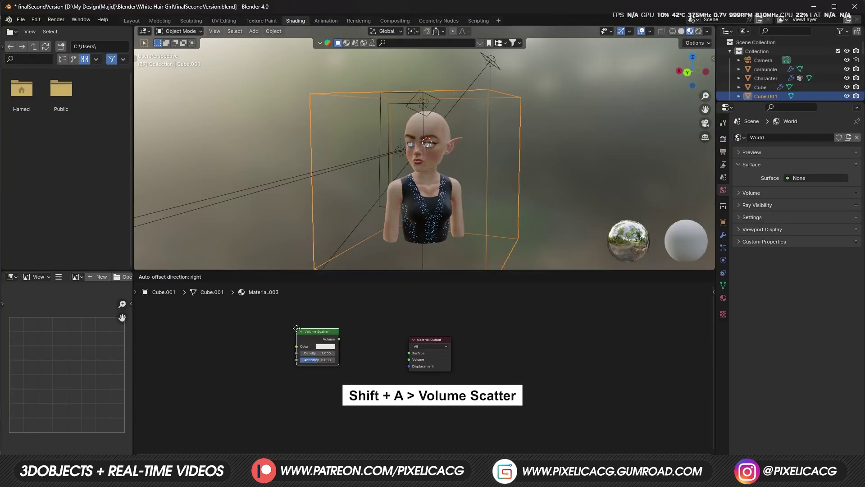
key(shift+a)
text(volu)
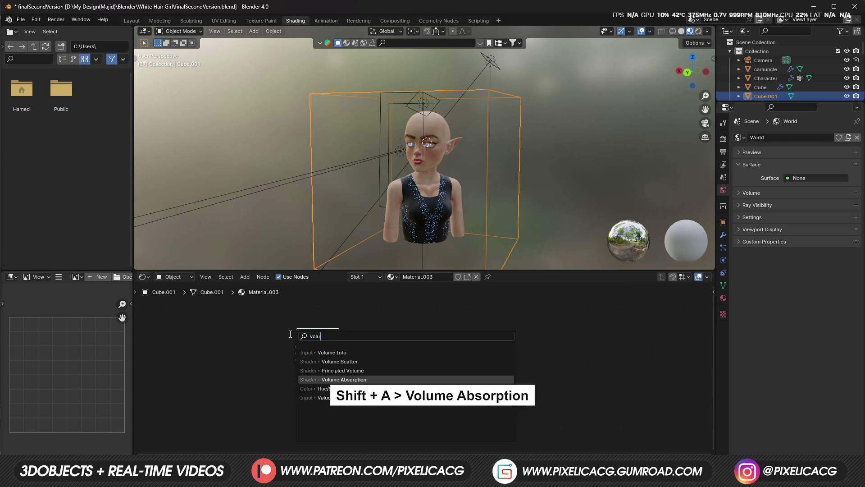
key(Return)
key(shift+a)
text(add)
key(Return)
click(355, 330)
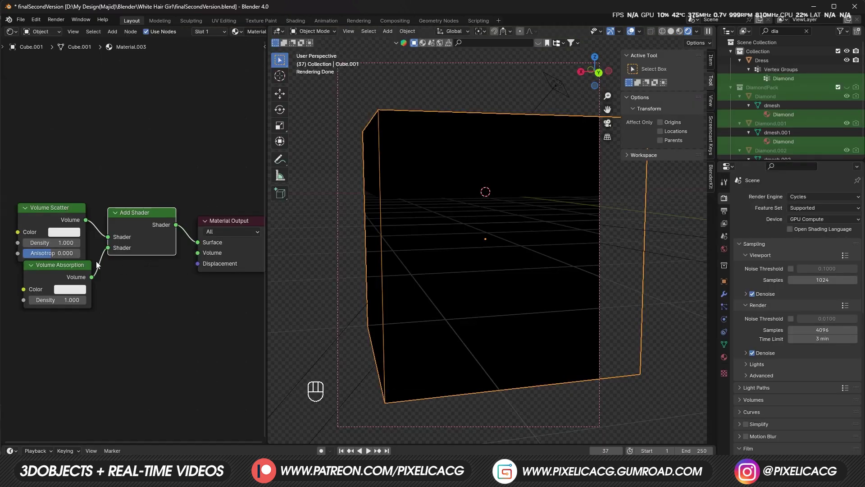
Step: Give the scatter and absorption blue colours with densities 0.015 and 0.100
click(64, 231)
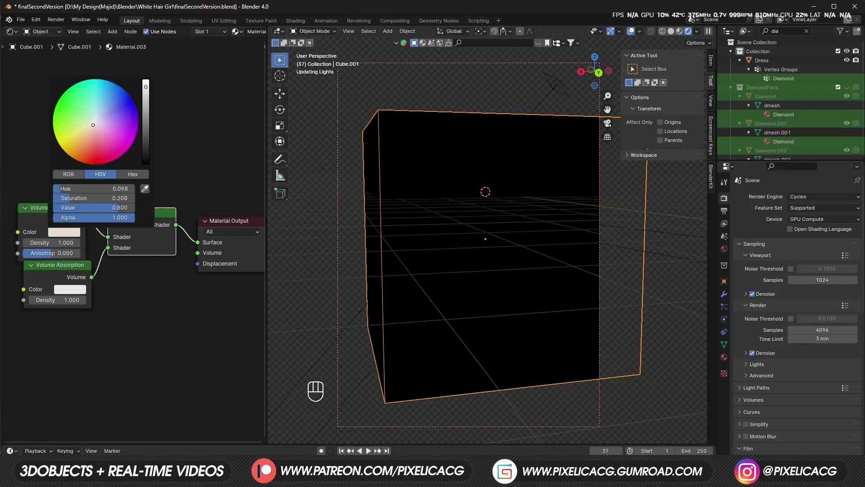
click(66, 289)
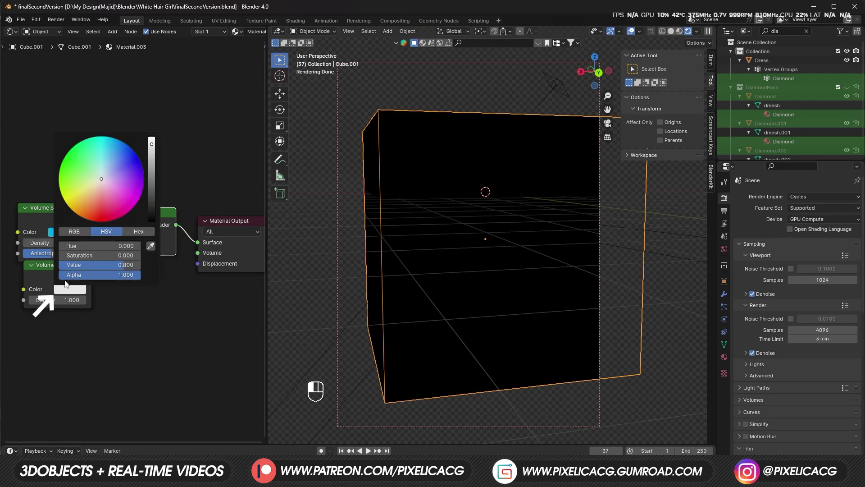
click(62, 243)
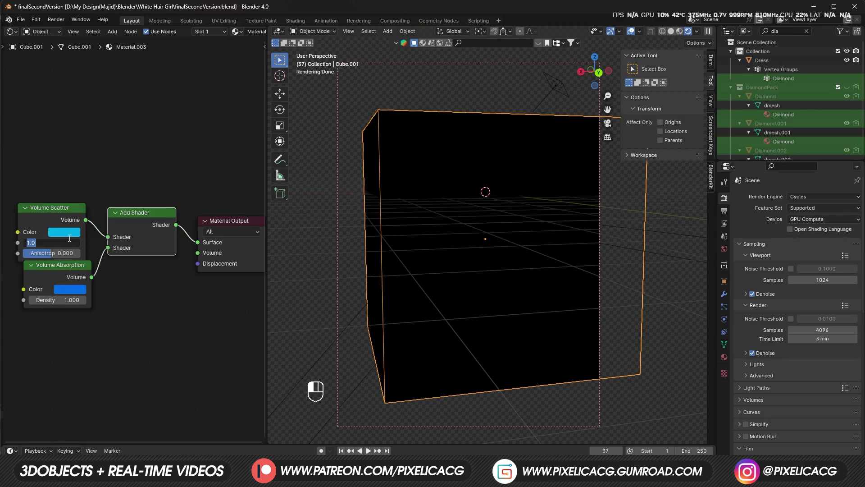
key(ctrl+z)
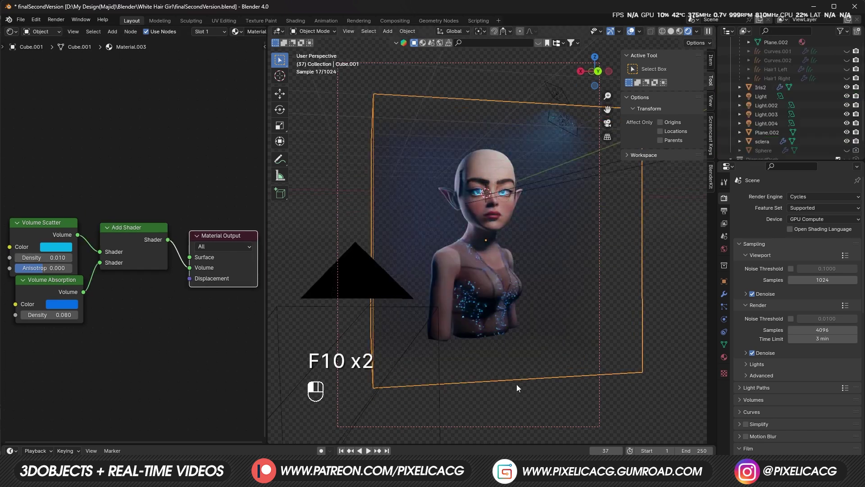
middle_drag(517, 384, 492, 332)
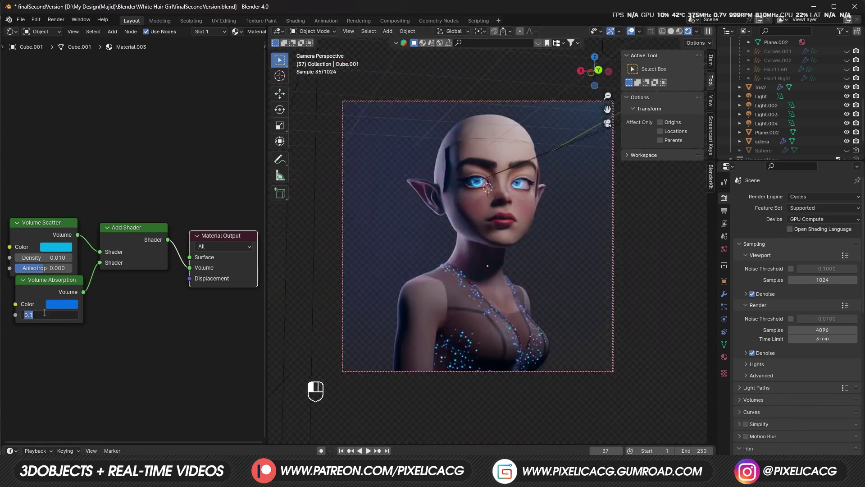
key(Return)
click(54, 257)
text(0.015)
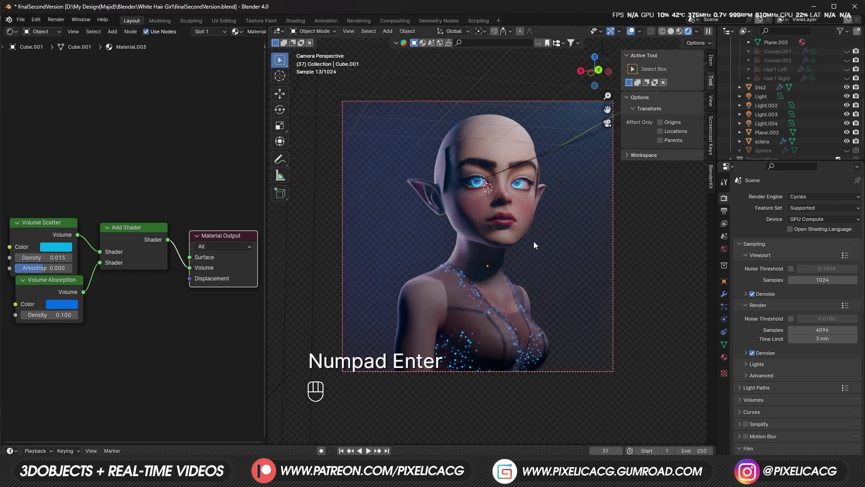
key(KP_0)
Step: Hide the elf character to isolate the fog cube
mouse_move(581, 352)
middle_down()
mouse_move(540, 365)
mouse_move(527, 310)
middle_up()
click(512, 191)
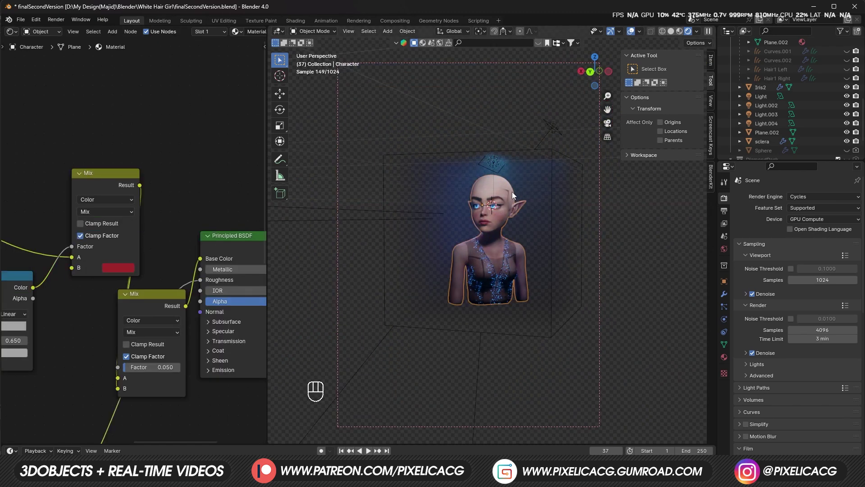
key(h)
Step: Duplicate the fog cube in place and scale the copy to 0.885
click(558, 285)
key(shift+d)
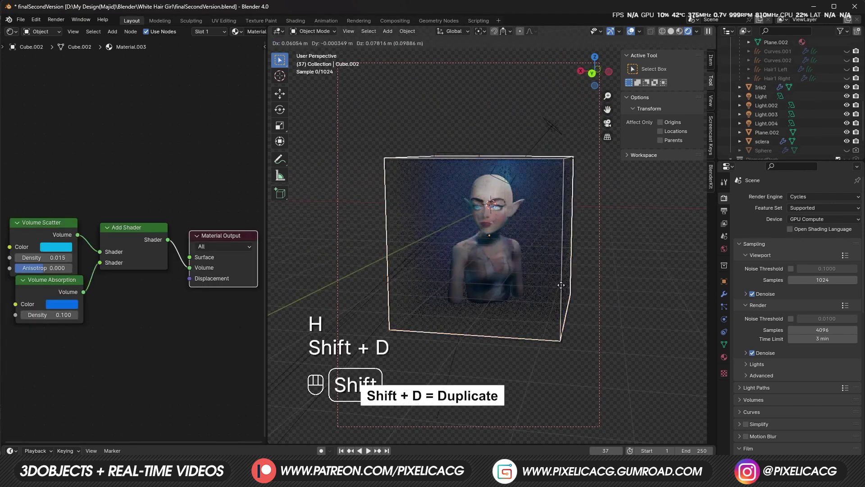
click(561, 285)
key(s)
click(546, 343)
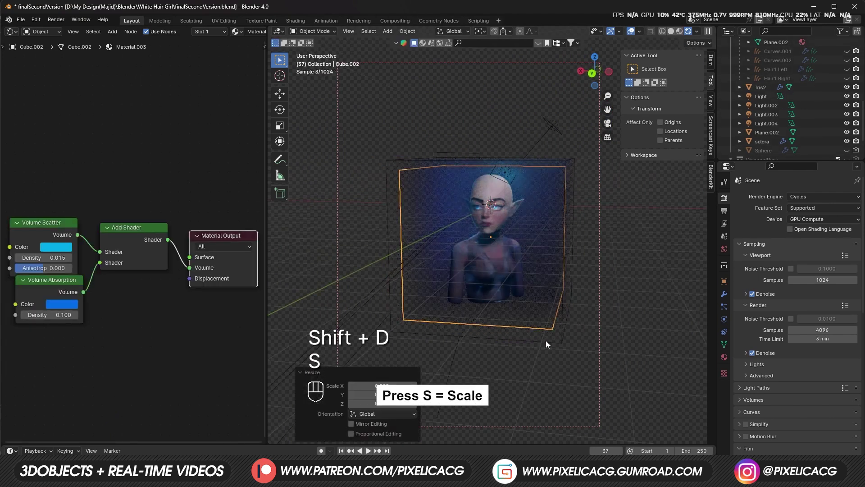
scroll(547, 341, up, 2)
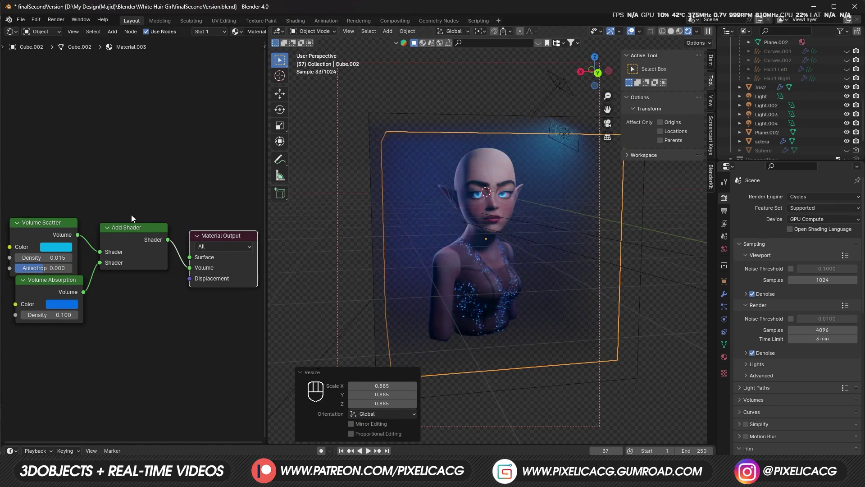
key(F10)
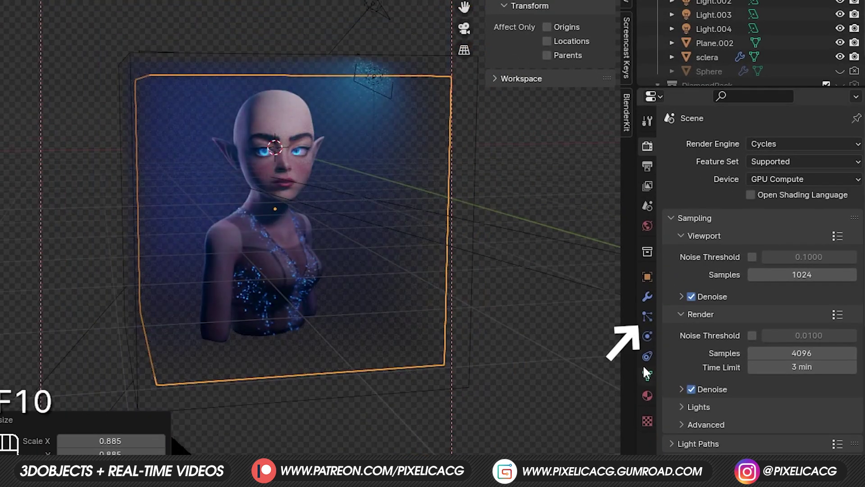
Step: Add a particle system to the cube with emission ending at frame 1, emitting from its volume
click(647, 315)
click(856, 144)
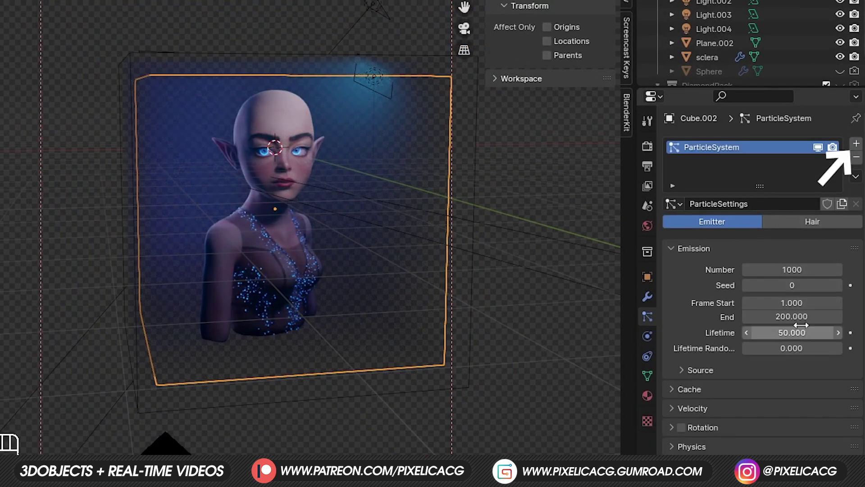
text(400)
double_click(792, 315)
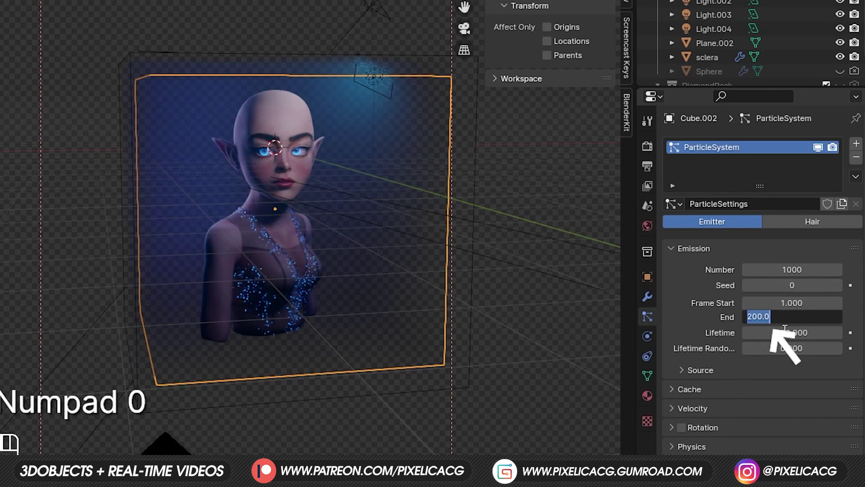
text(1.)
click(700, 370)
scroll(744, 338, down, 2)
click(796, 331)
click(759, 365)
click(791, 334)
click(779, 378)
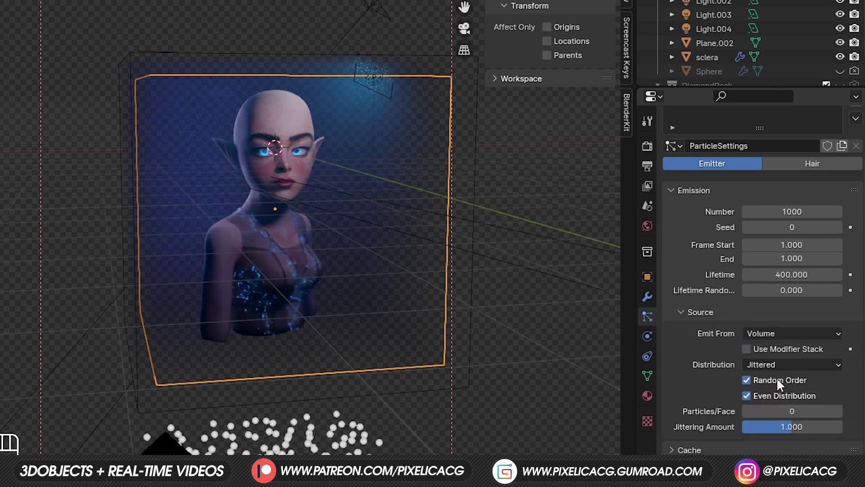
scroll(745, 390, down, 4)
Step: Set the particles' normal velocity to 0.4 m/s and render them as objects
click(723, 351)
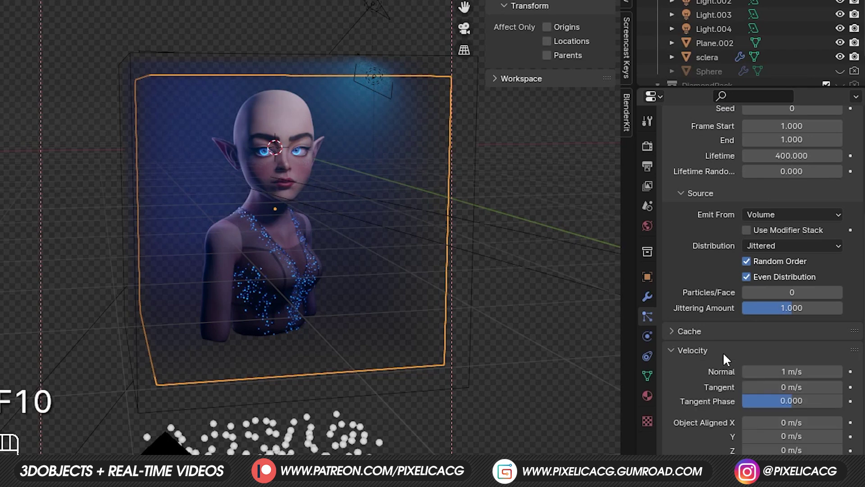
scroll(724, 421, down, 2)
double_click(773, 315)
text(0.4)
key(Return)
scroll(747, 407, down, 3)
click(747, 407)
scroll(746, 408, down, 3)
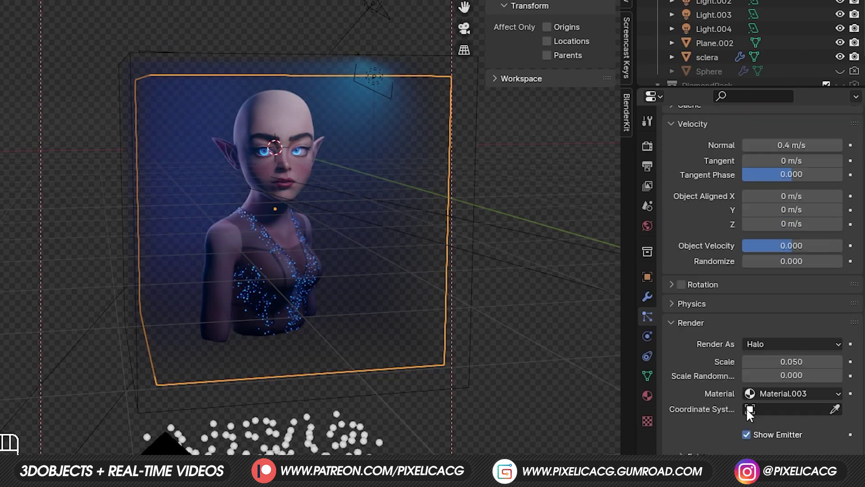
click(794, 344)
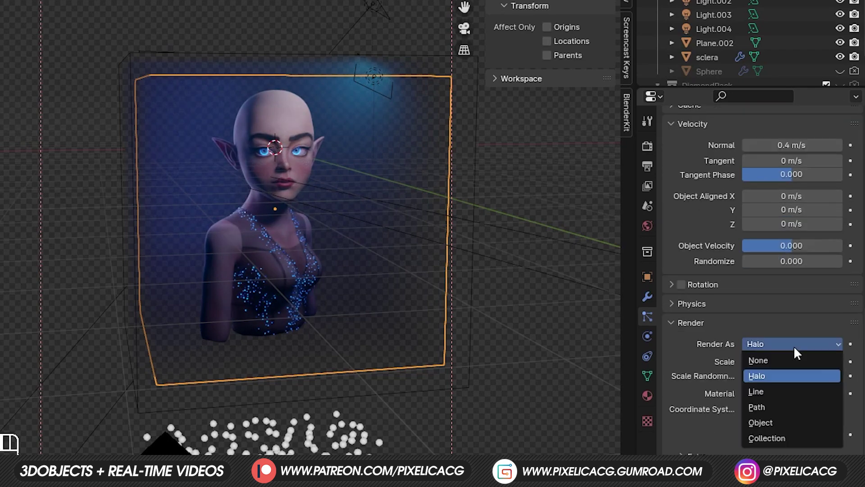
click(770, 420)
Step: Add a UV sphere with 4 segments and 4 rings
key(shift+a)
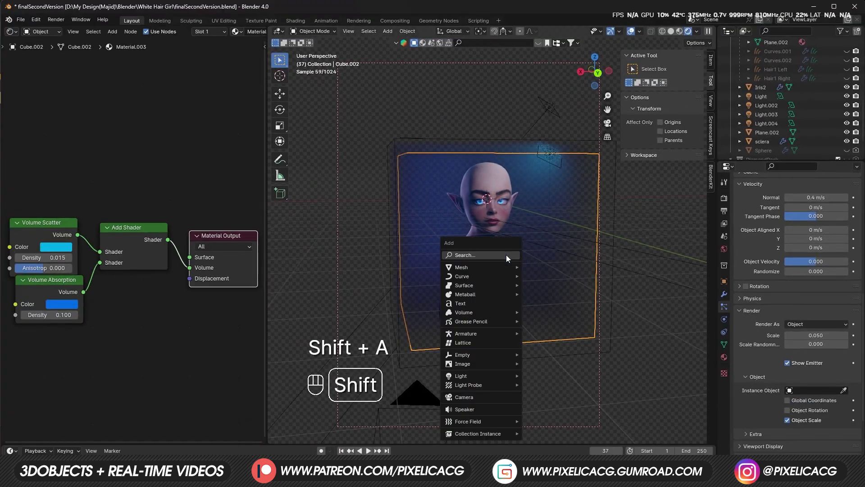
click(554, 105)
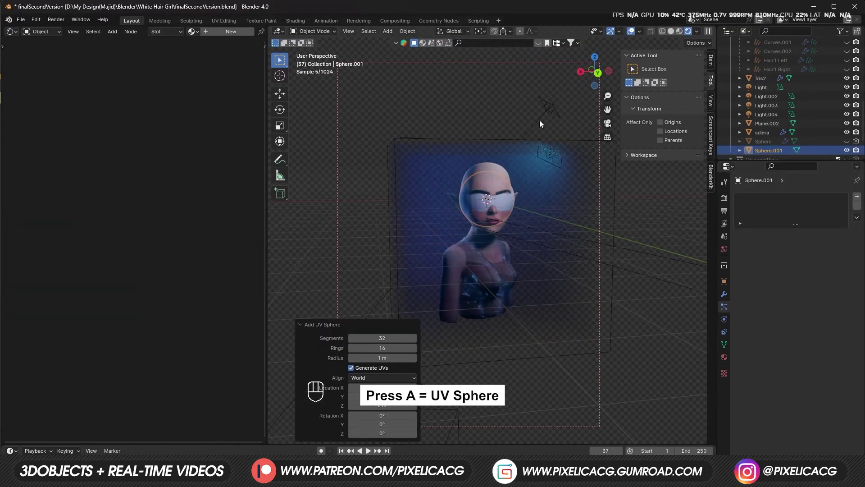
key(Tab)
text(4)
key(Return)
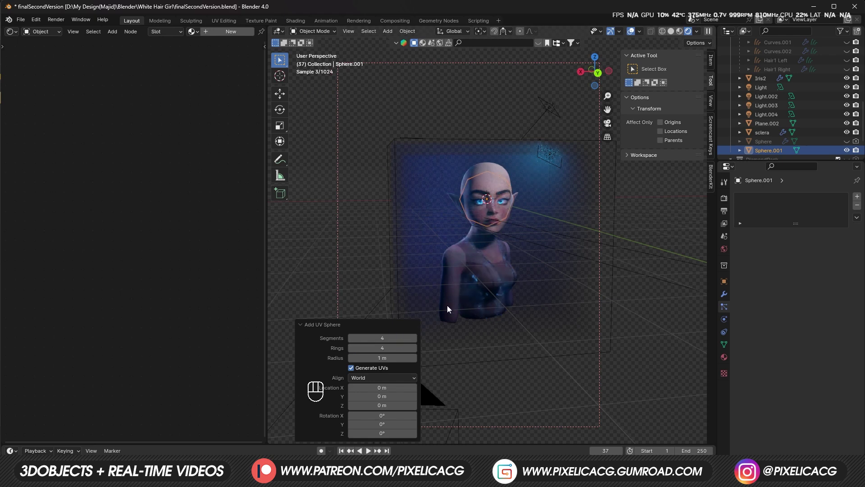
Step: Move the sphere above the head and shrink it to about half size
key(g)
click(507, 154)
key(s)
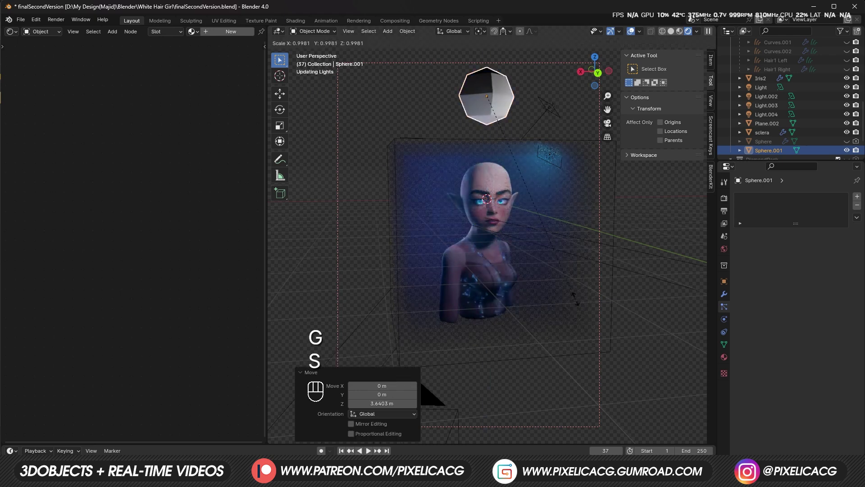
click(365, 146)
key(g)
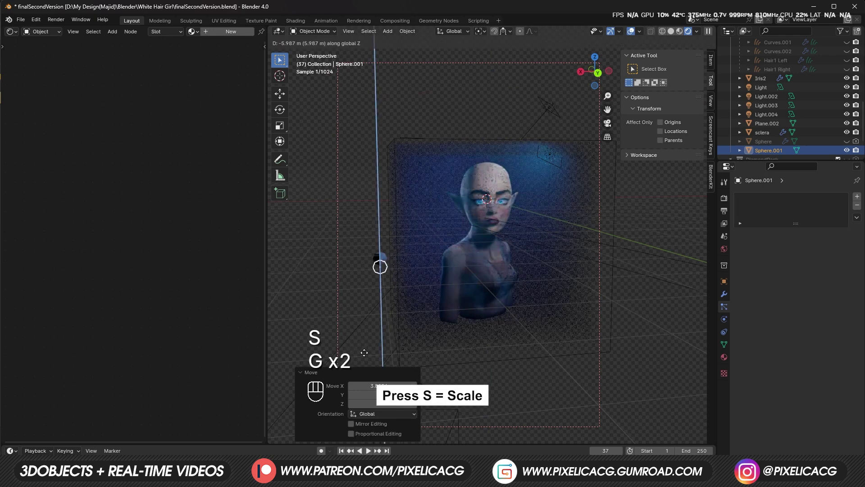
click(374, 323)
key(g)
click(365, 323)
key(s)
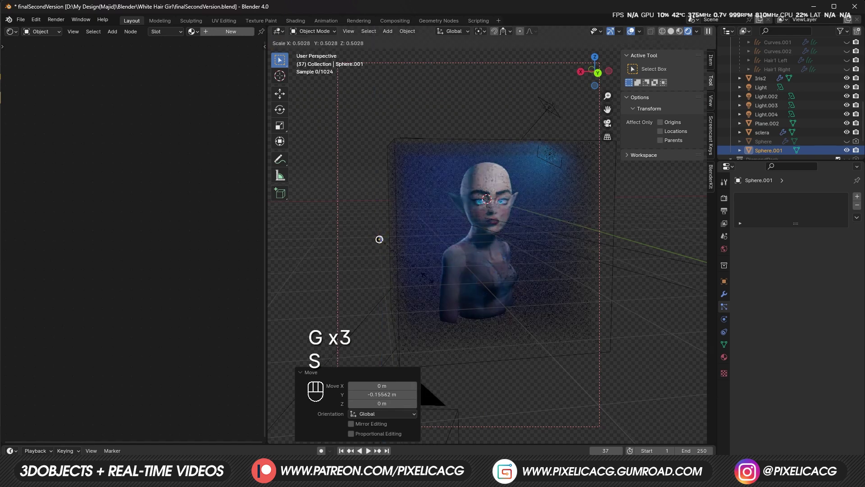
click(426, 280)
click(405, 233)
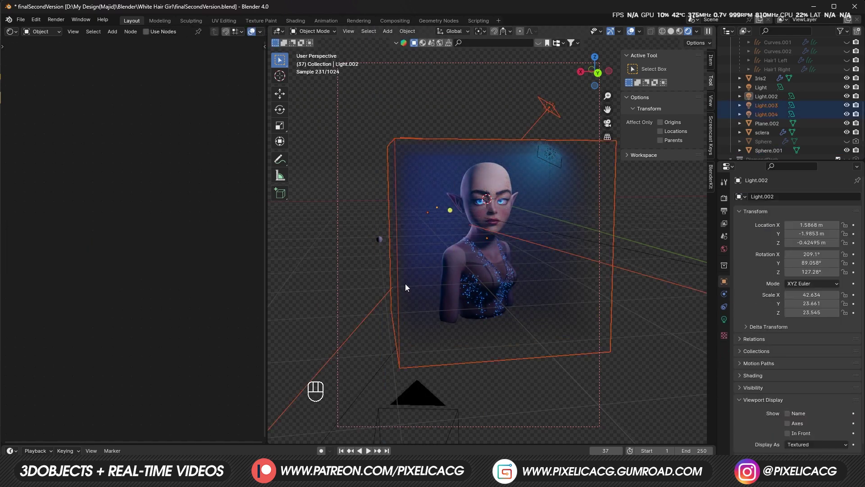
Step: Make the fog cube's particles instance the low-poly sphere, with gravity switched off
click(401, 302)
click(437, 346)
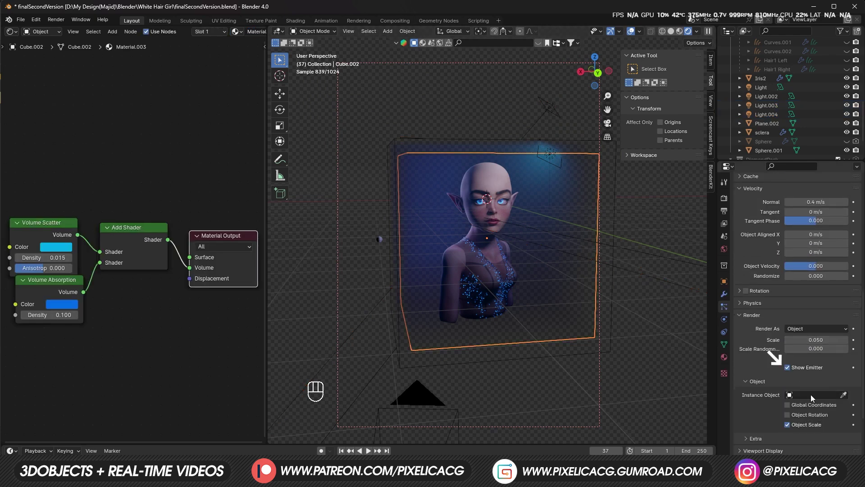
scroll(777, 364, down, 2)
click(381, 234)
key(F10)
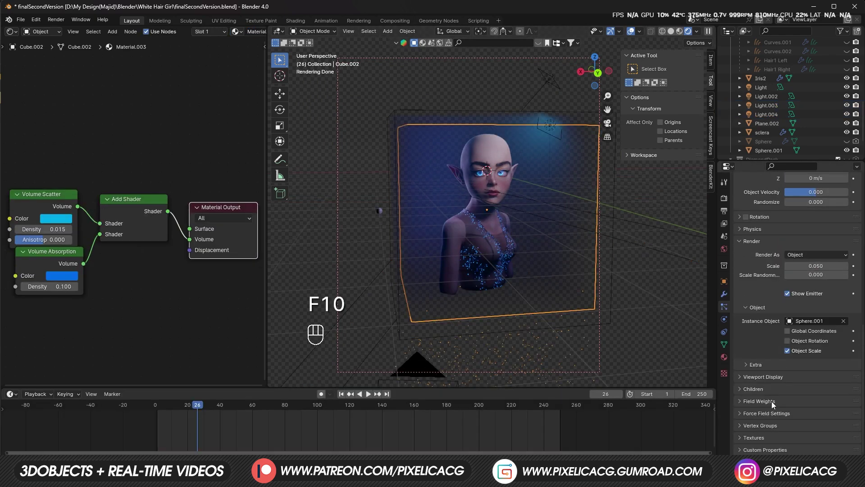
scroll(812, 304, down, 5)
drag(822, 354, 828, 363)
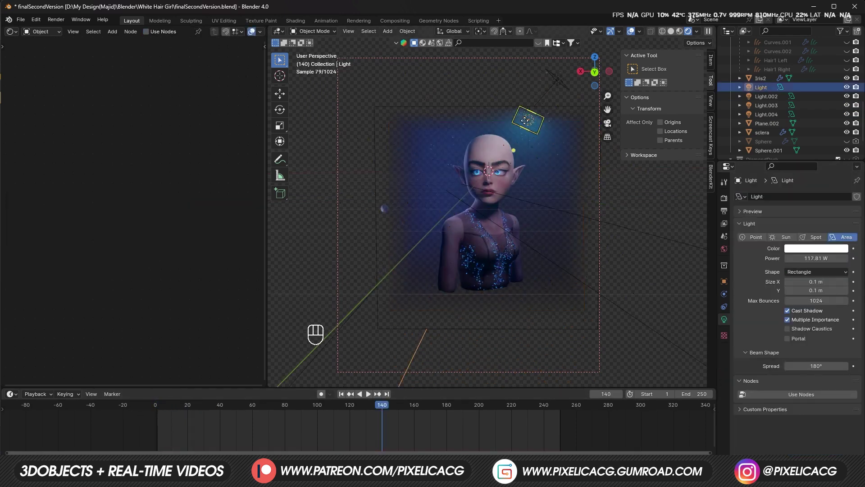
key(F10)
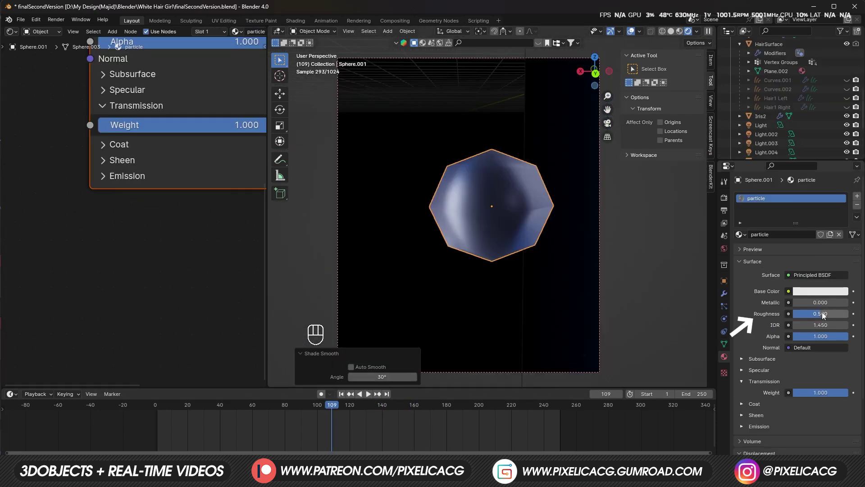
Step: In camera view, duplicate a fish, rotate the copy on X, and place it beside the head
key(KP_0)
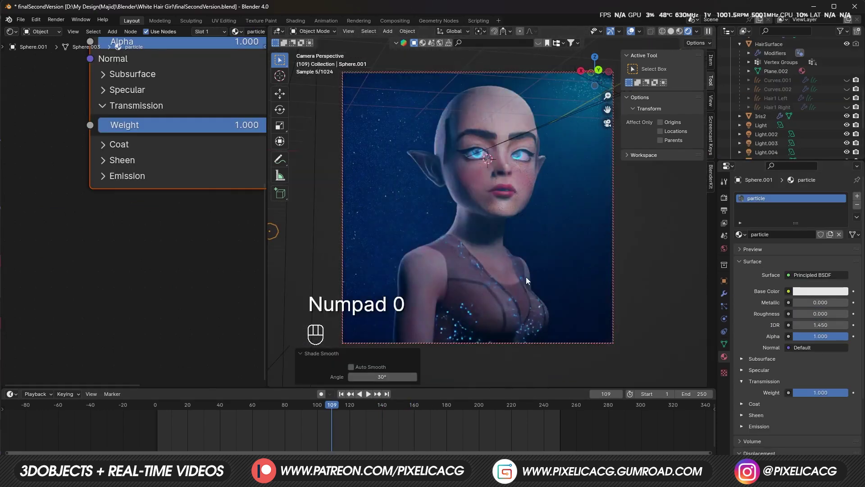
click(560, 309)
key(g)
key(g)
key(g)
key(shift+d)
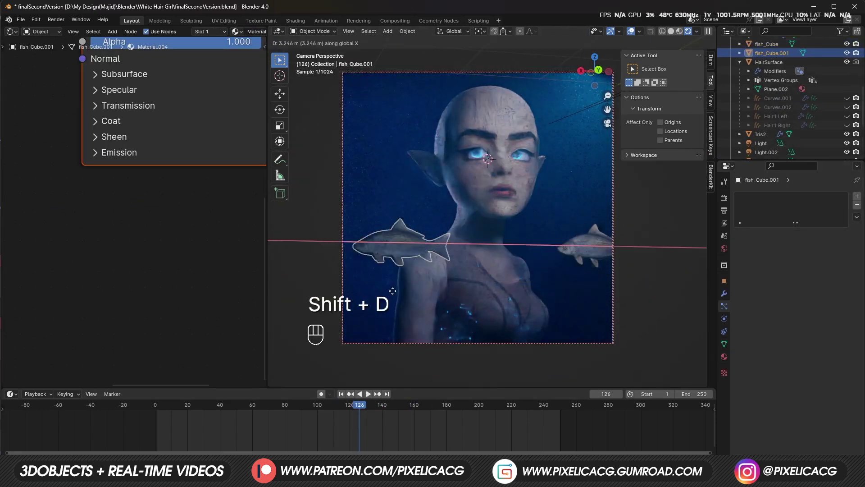
click(311, 257)
key(g)
key(g)
key(g)
key(r)
key(x)
key(g)
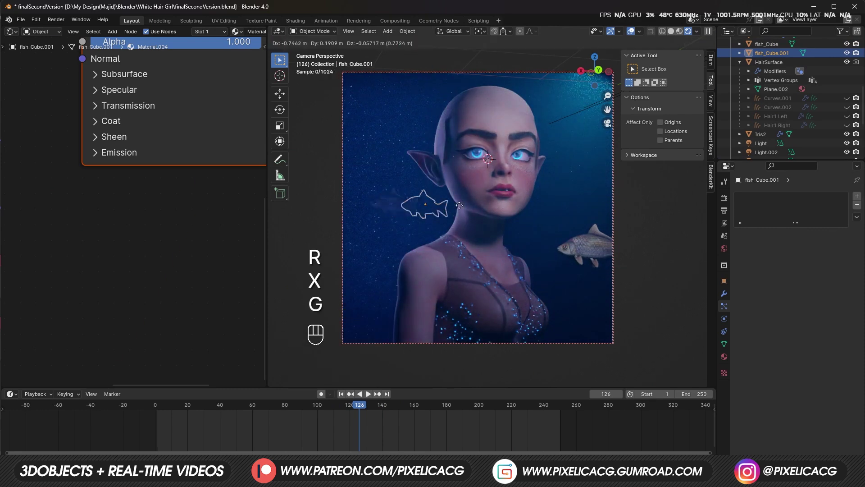
click(544, 152)
key(g)
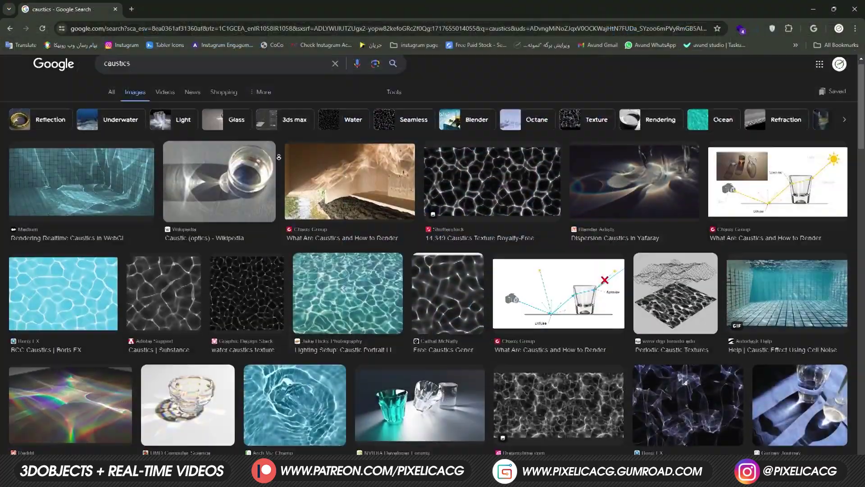
scroll(278, 158, down, 2)
scroll(279, 157, down, 2)
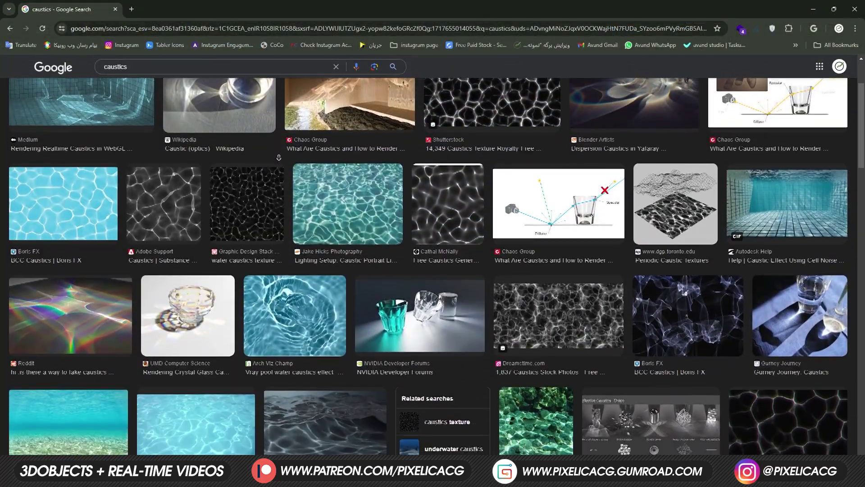
scroll(278, 158, down, 1)
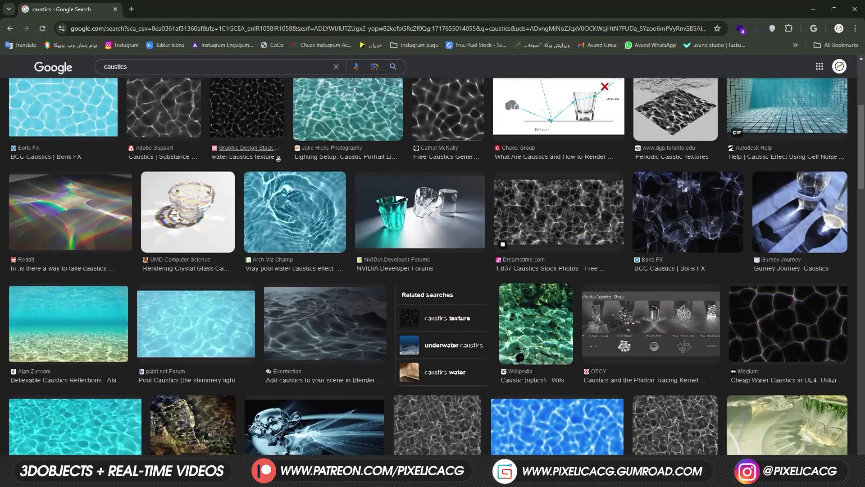
scroll(278, 159, down, 1)
scroll(278, 159, down, 1)
scroll(278, 159, down, 1)
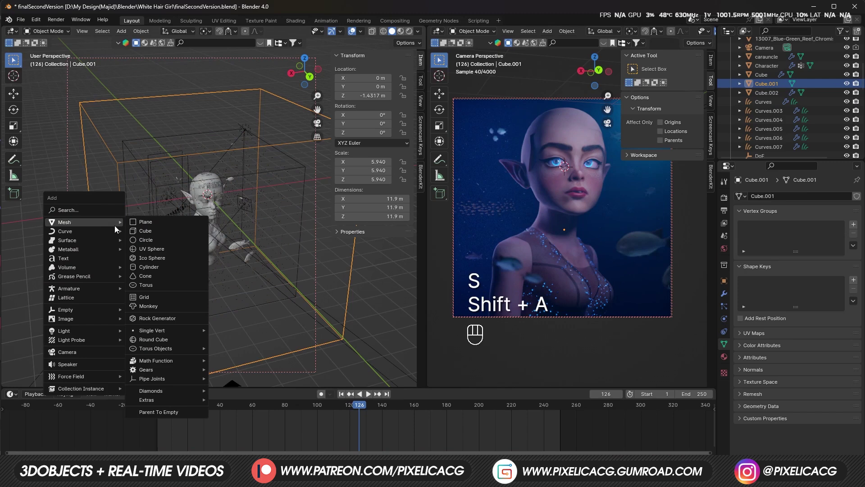
Step: Add a plane and replace its shader with a 4D Smooth F1 Voronoi texture
click(154, 218)
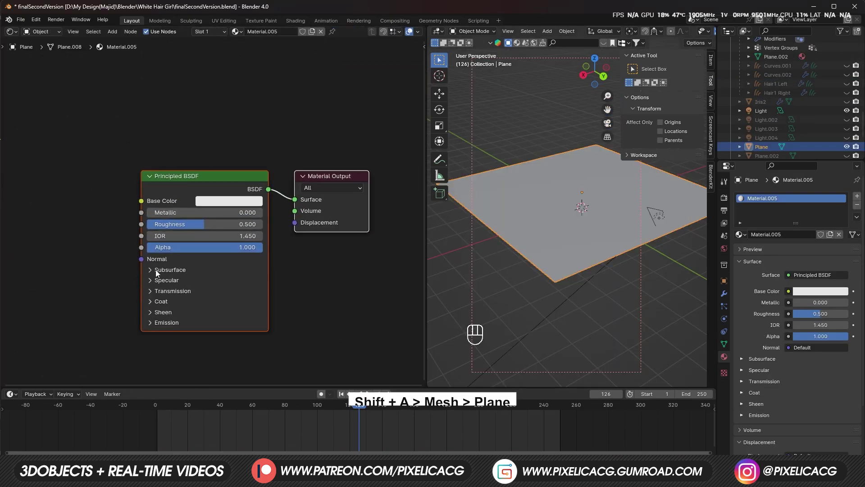
key(x)
key(shift+a)
text(voro)
click(230, 201)
click(135, 154)
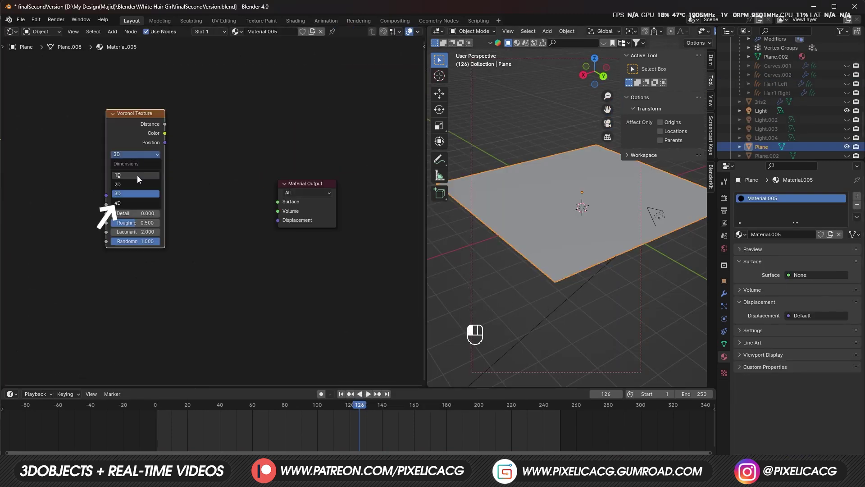
click(132, 203)
click(148, 174)
click(138, 213)
Step: Blend two Voronoi copies by Difference, with Smoothness about 0.77 and Scale -50
key(shift+d)
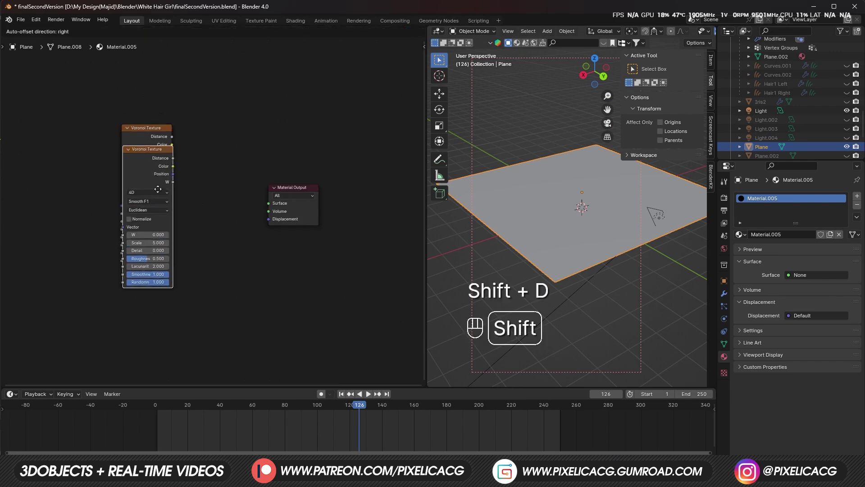
key(shift+a)
drag(172, 137, 199, 228)
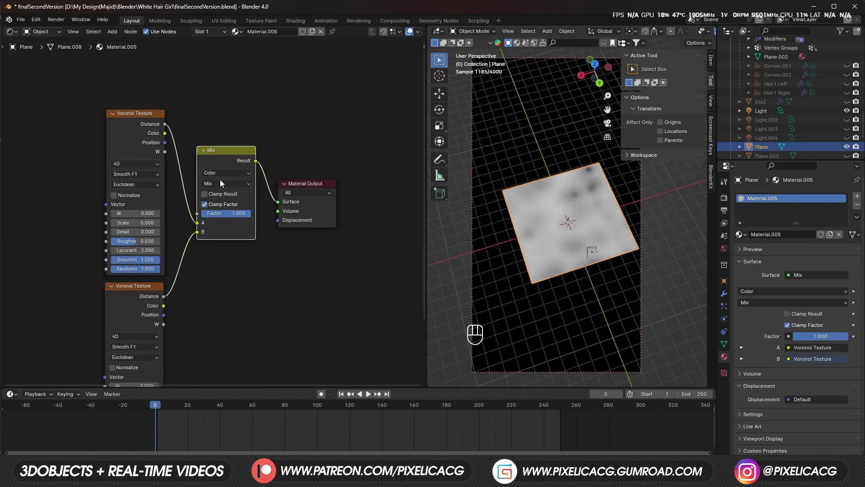
click(227, 181)
click(242, 328)
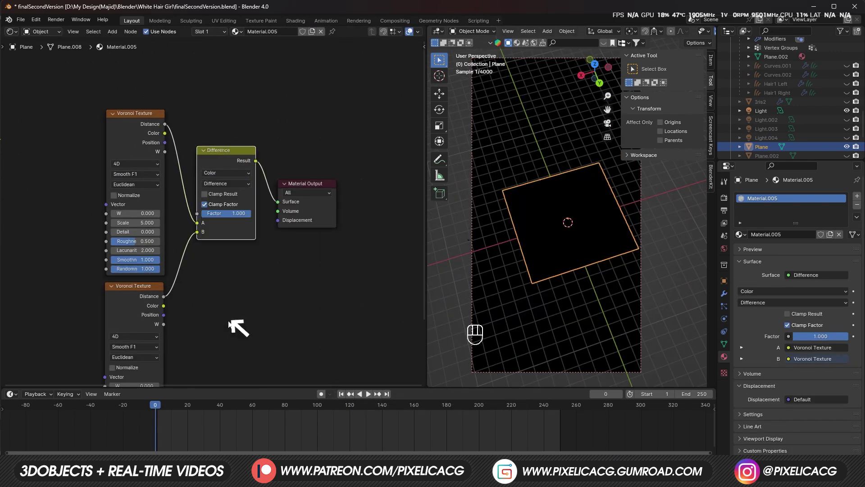
scroll(181, 145, up, 2)
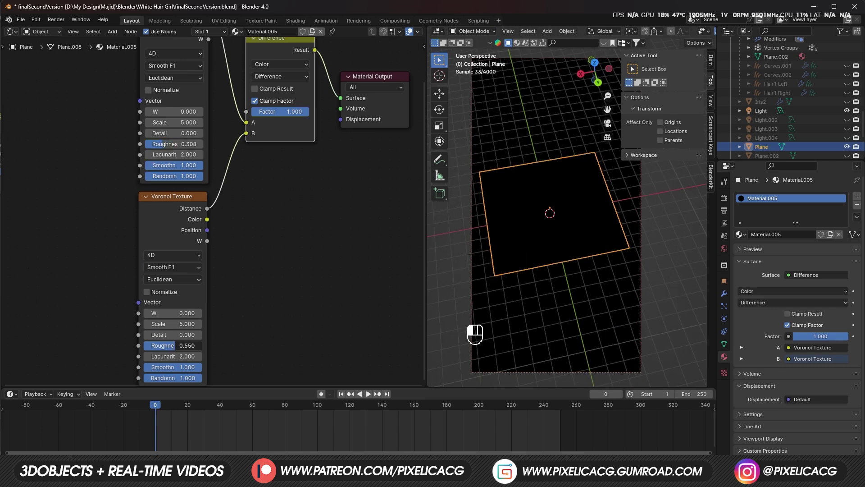
drag(186, 367, 173, 367)
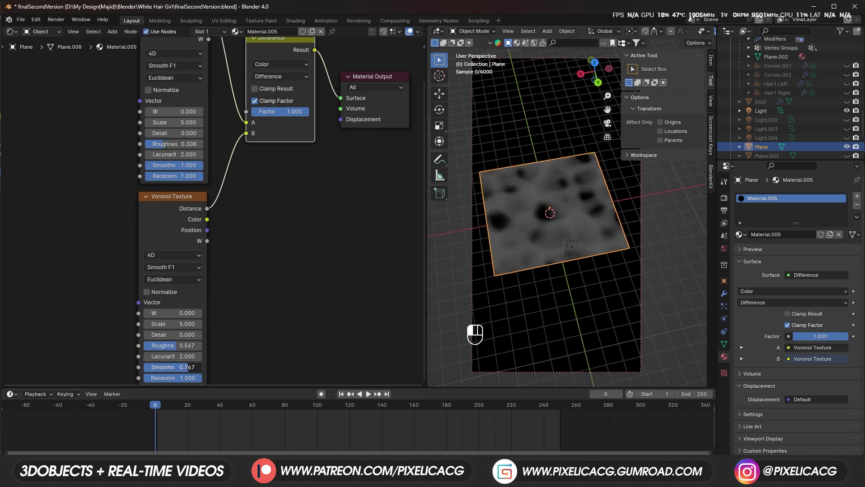
drag(182, 324, 155, 324)
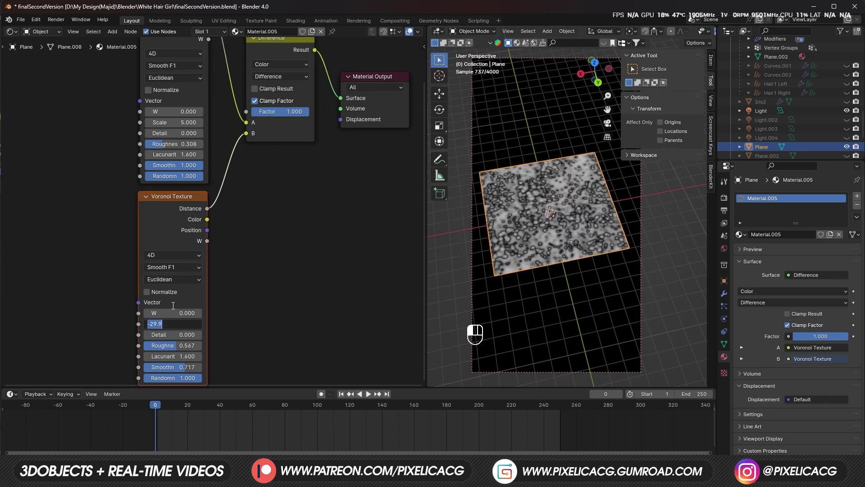
drag(156, 323, 156, 184)
text(-50)
key(Return)
Step: Add Value nodes (-40 and about 70) driving the Voronoi Scale and W inputs
key(shift+a)
text(val)
key(Return)
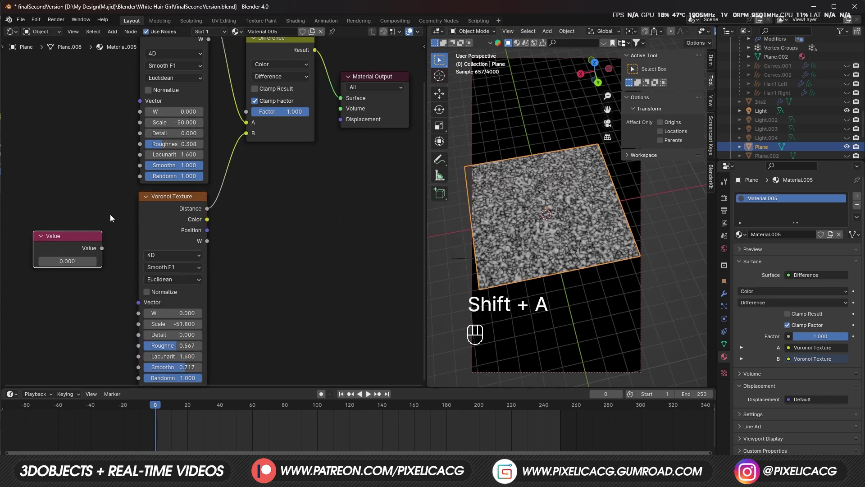
drag(137, 156, 139, 122)
double_click(67, 261)
text(-40)
key(Return)
middle_drag(95, 196, 127, 223)
key(shift+d)
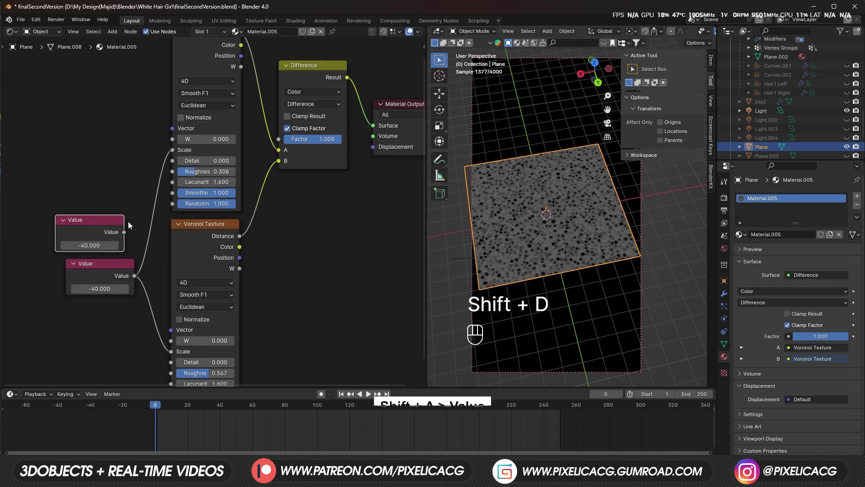
drag(124, 231, 172, 340)
mouse_move(89, 245)
mouse_down()
mouse_move(129, 245)
mouse_move(102, 245)
mouse_up()
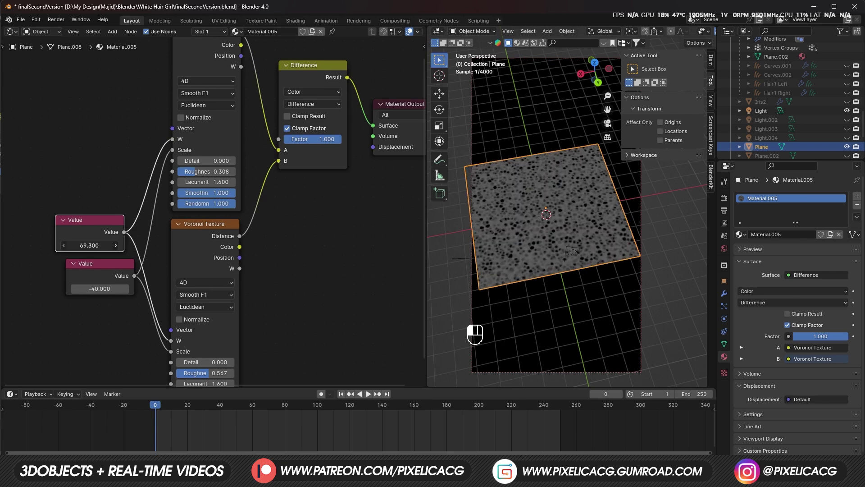
click(222, 182)
text(2)
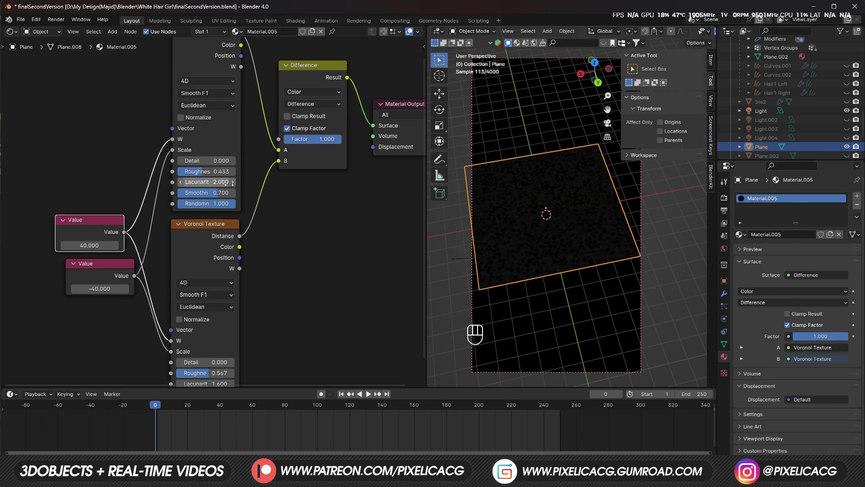
shift+scroll(208, 340, down, 3)
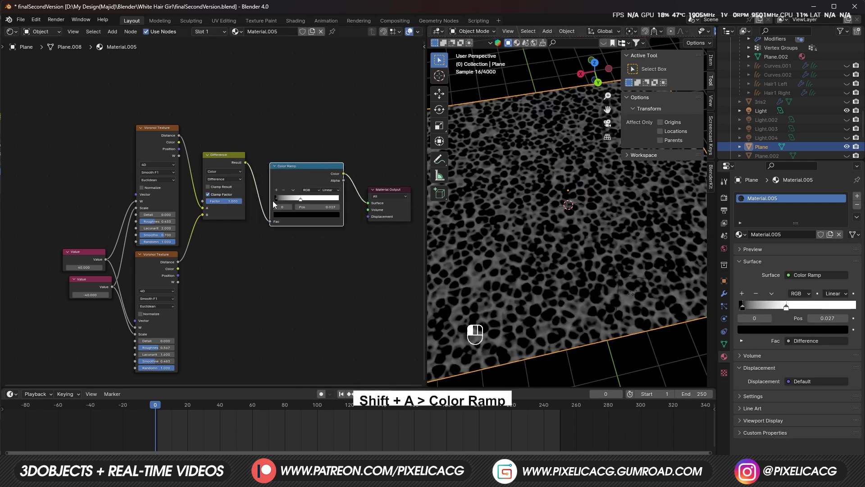
scroll(288, 323, down, 2)
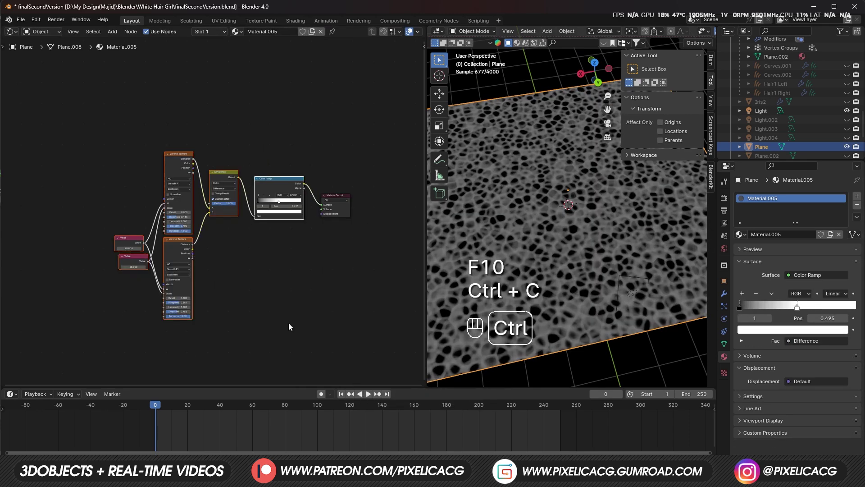
Step: Copy the caustics nodes into a new node-enabled spot light, then delete the plane's nodes
key(ctrl+c)
key(ctrl+c)
scroll(506, 252, down, 3)
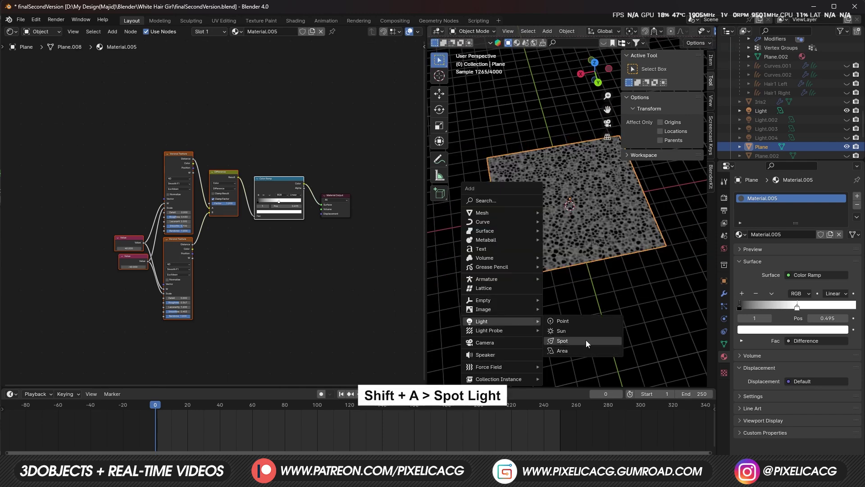
click(586, 341)
key(g)
click(150, 32)
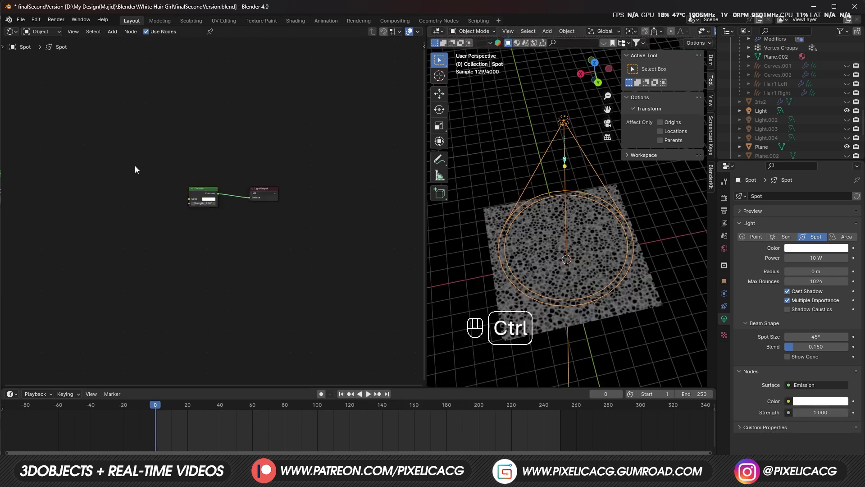
key(ctrl+v)
drag(232, 117, 171, 189)
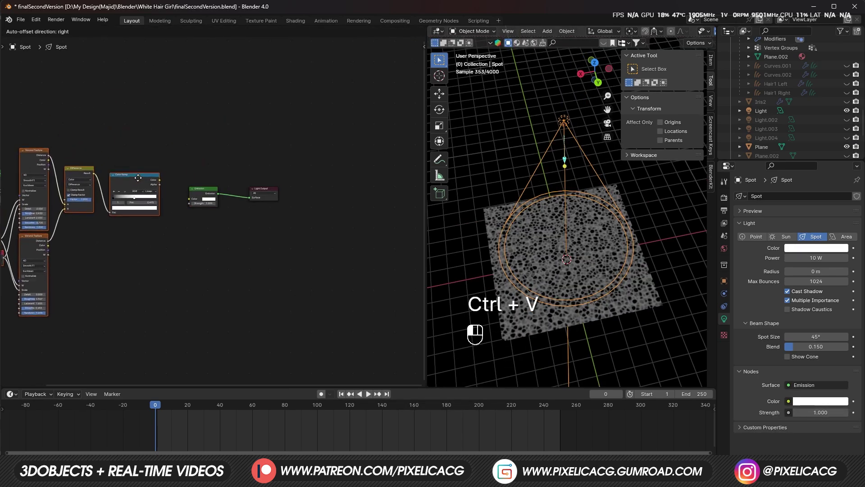
click(529, 317)
key(x)
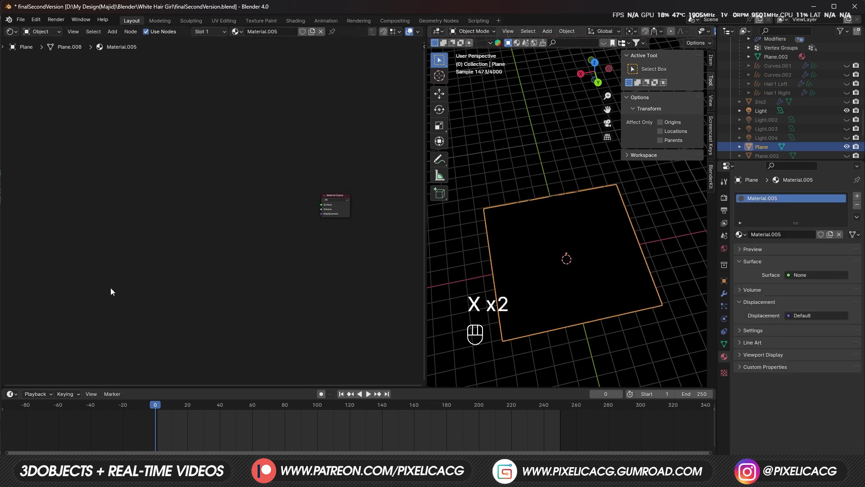
Step: Lower the spot light and link Texture Coordinate and Mapping nodes into the Voronoi
click(565, 138)
key(g)
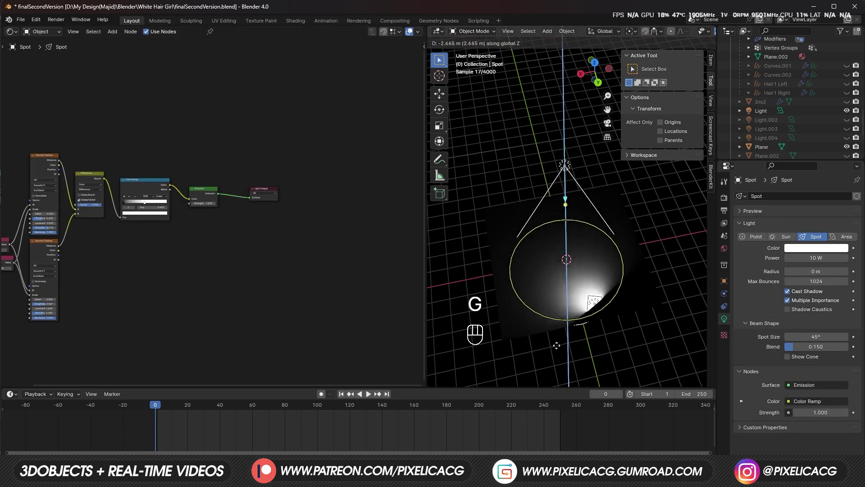
scroll(217, 219, up, 1)
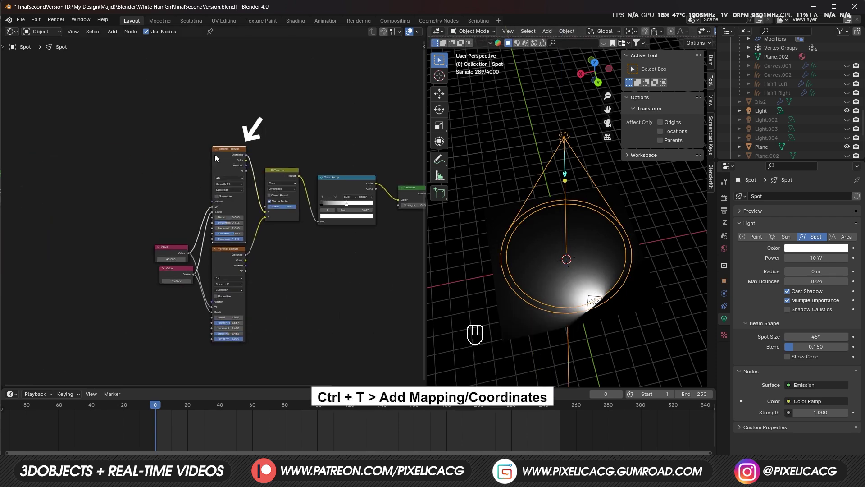
key(ctrl+t)
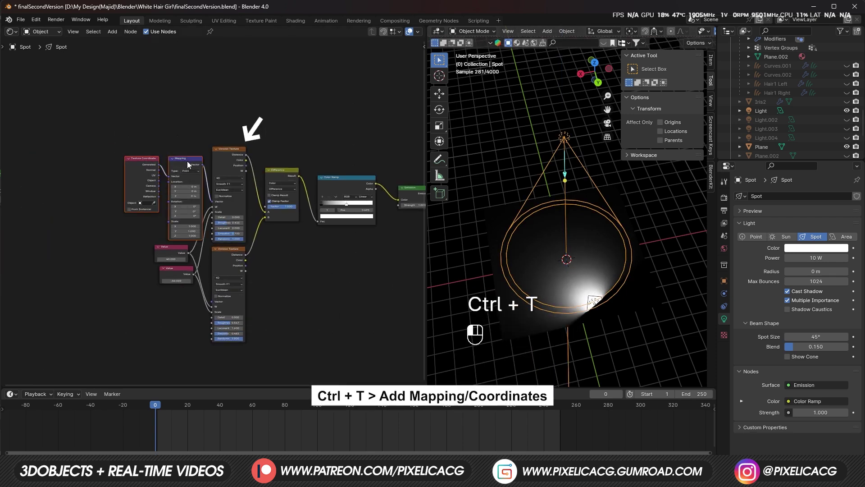
drag(188, 163, 117, 165)
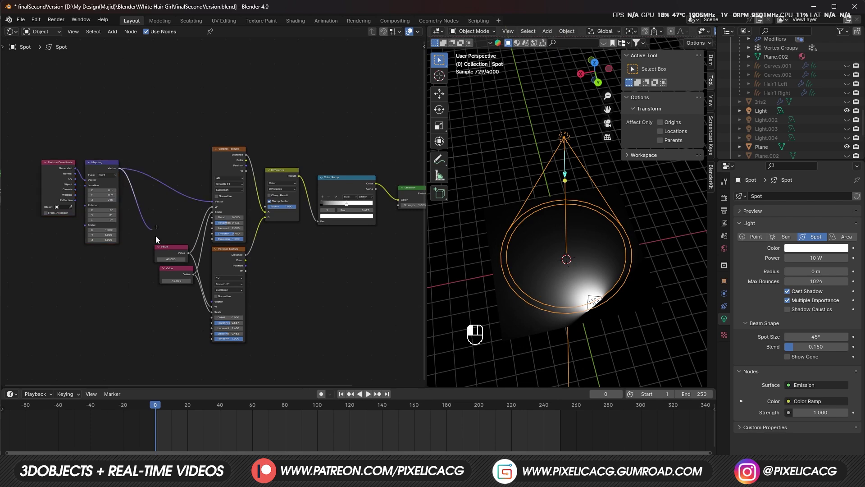
key(F10)
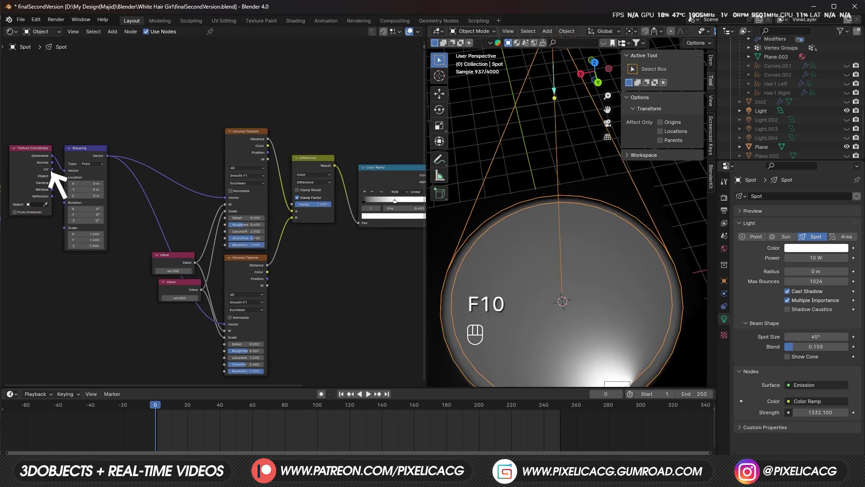
drag(52, 169, 66, 171)
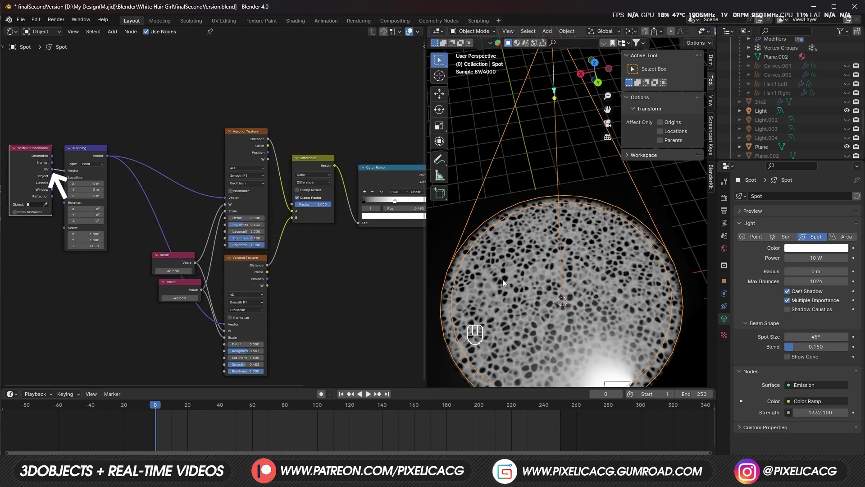
Step: Hide the area light, then undo back to the spot light's node tree
shift+middle_drag(502, 280, 483, 218)
click(579, 341)
key(h)
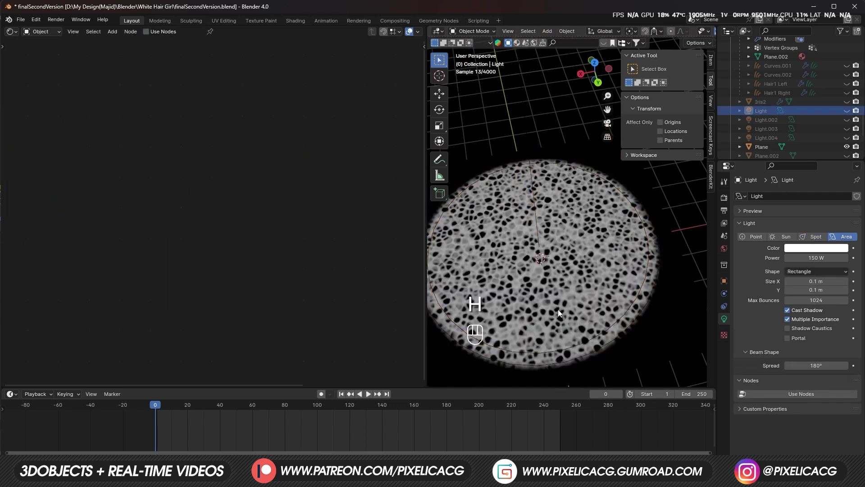
key(ctrl+z)
middle_drag(204, 281, 178, 277)
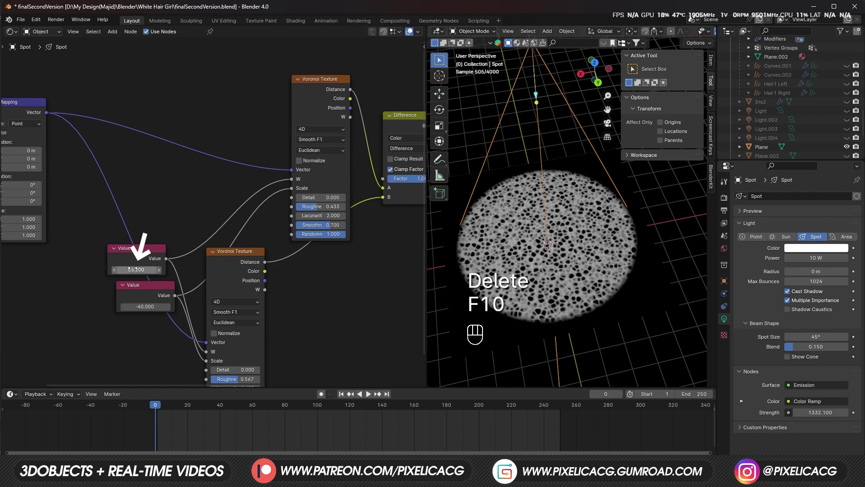
scroll(102, 290, down, 2)
Step: Add a Math node set to Divide by 500 and raise the Value to about 79.5
key(shift+a)
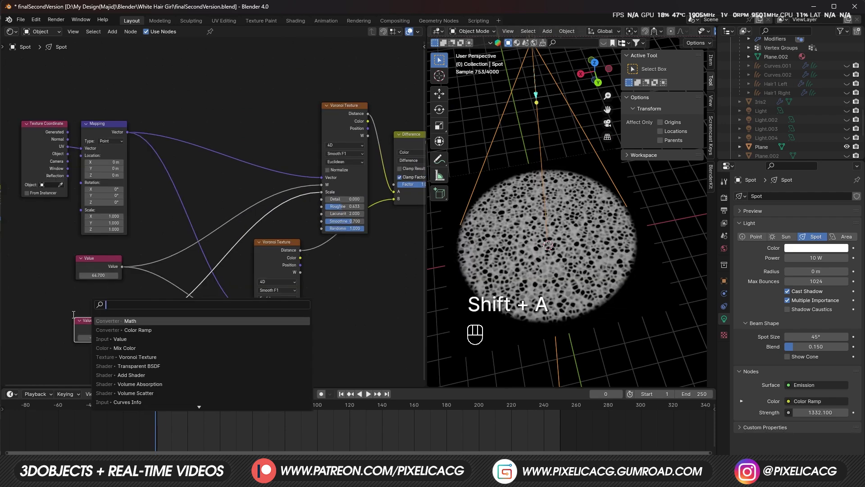
key(Return)
click(196, 267)
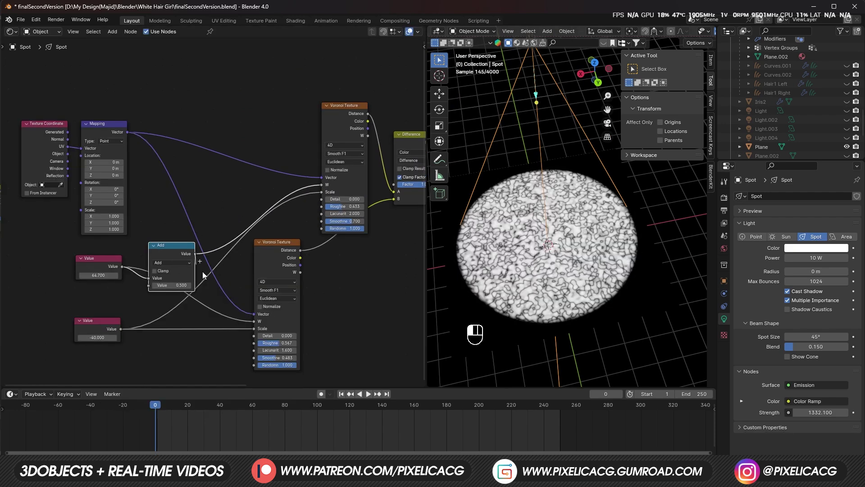
scroll(176, 270, up, 1)
click(163, 277)
click(155, 327)
click(175, 304)
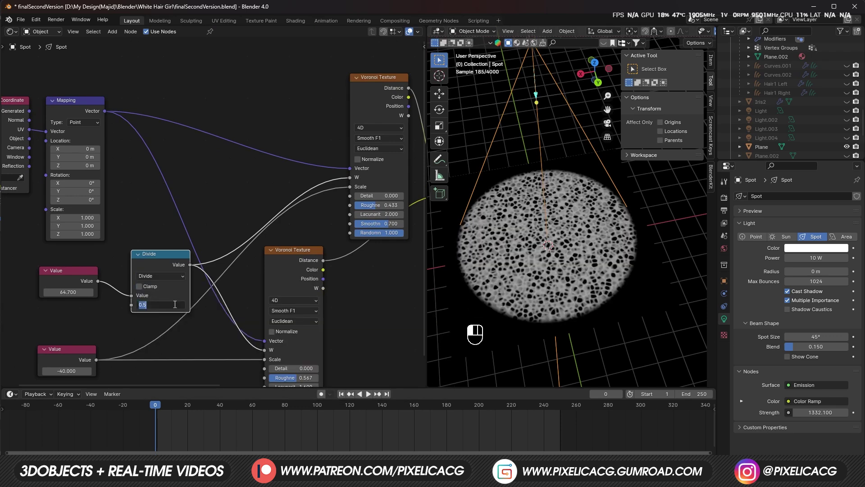
text(50)
key(Return)
key(KP_0)
drag(66, 295, 102, 295)
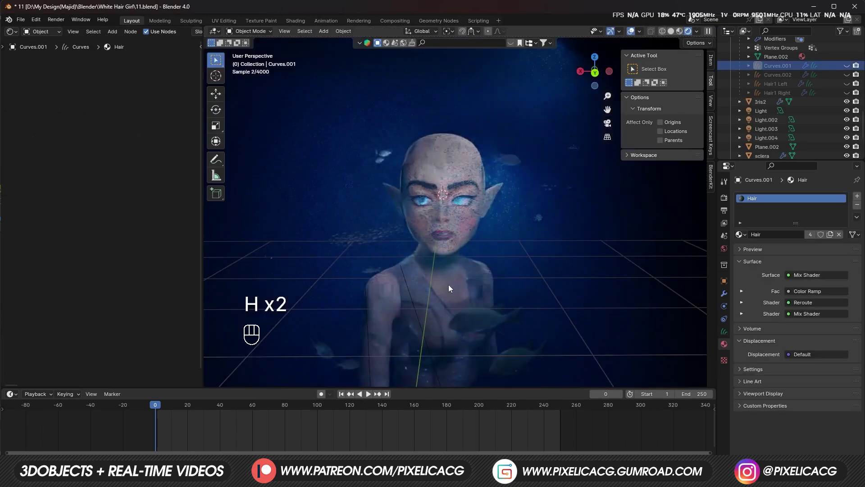
Step: In camera view, move, scale and rotate the spot light toward the elf's face
key(KP_0)
key(g)
key(s)
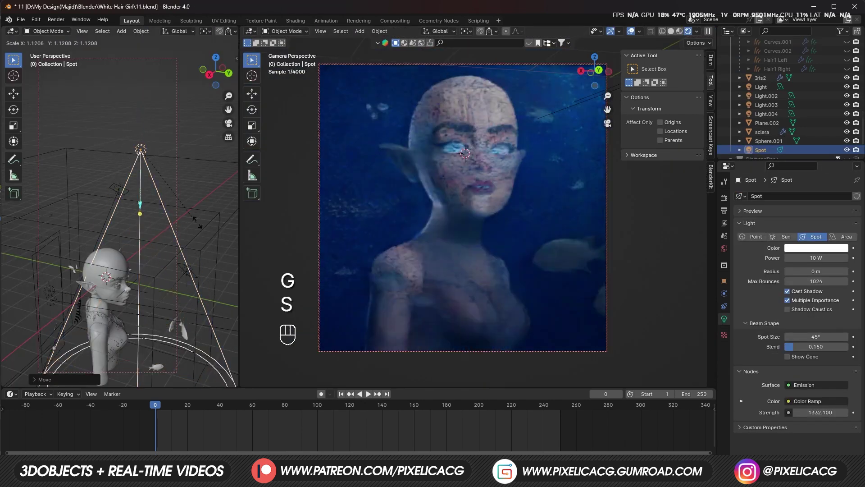
key(g)
key(g)
key(g)
key(r)
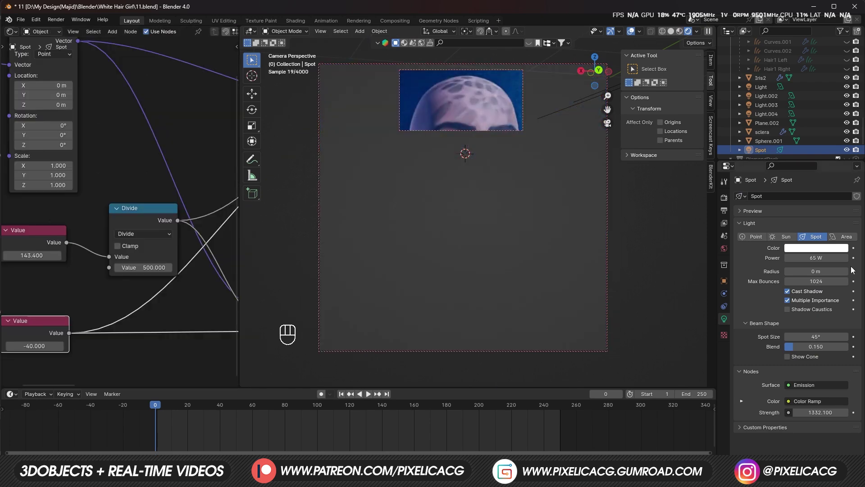
click(724, 196)
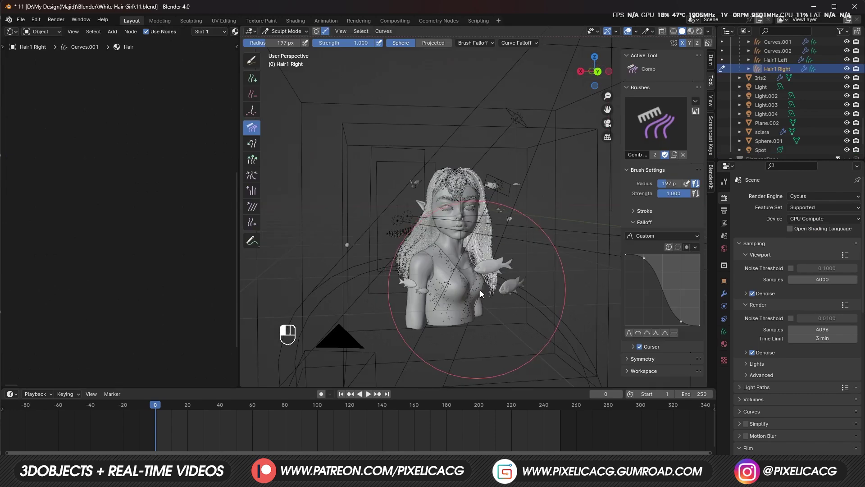
scroll(480, 290, up, 4)
Step: Undo a comb stroke, switch to the other hair object, and enlarge the comb brush to about 362 px
shift+middle_drag(490, 303, 397, 281)
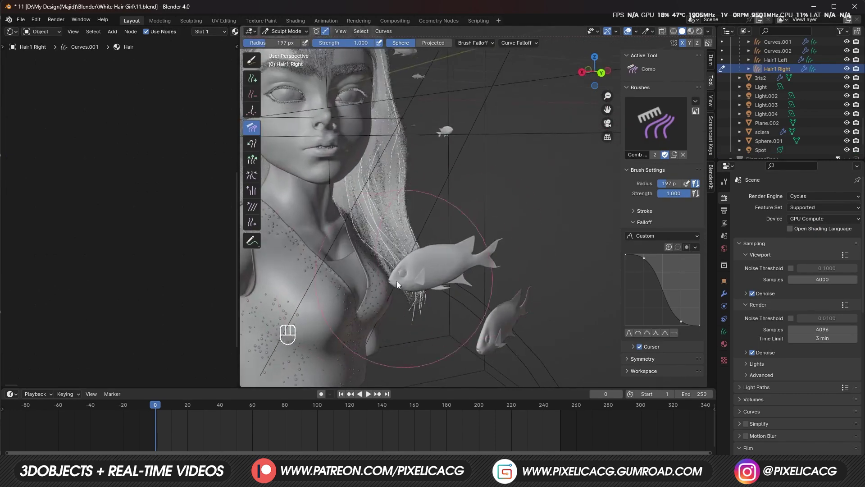
key(ctrl+z)
key(f)
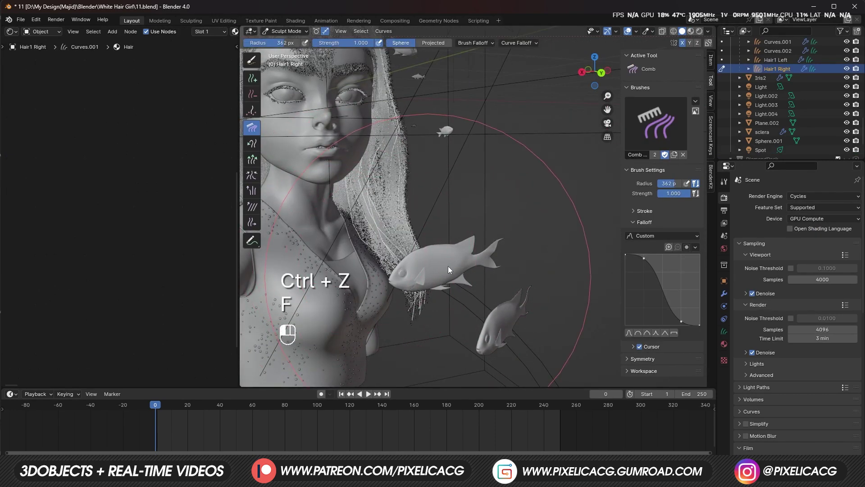
key(alt+q)
mouse_move(448, 266)
middle_down()
mouse_move(332, 233)
mouse_move(441, 302)
mouse_move(372, 291)
middle_up()
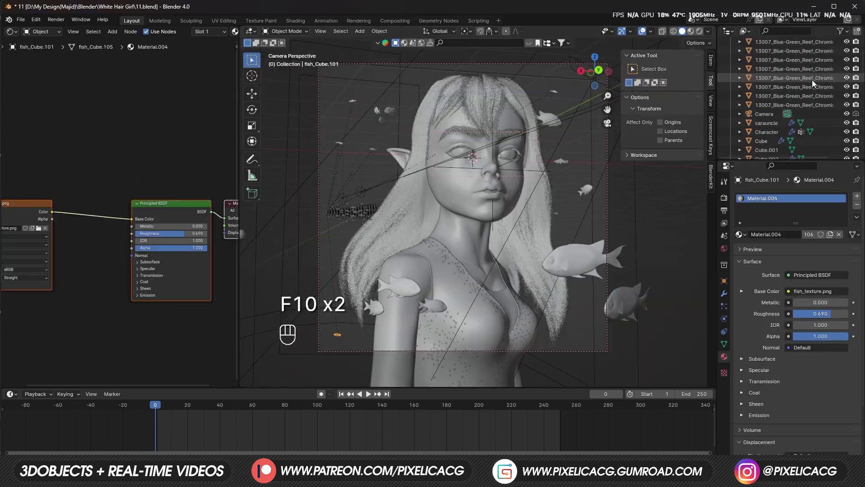
scroll(812, 79, up, 1)
Step: Keyframe the camera's location, rotation, scale and properties at frame 0 and at frame 100
click(798, 116)
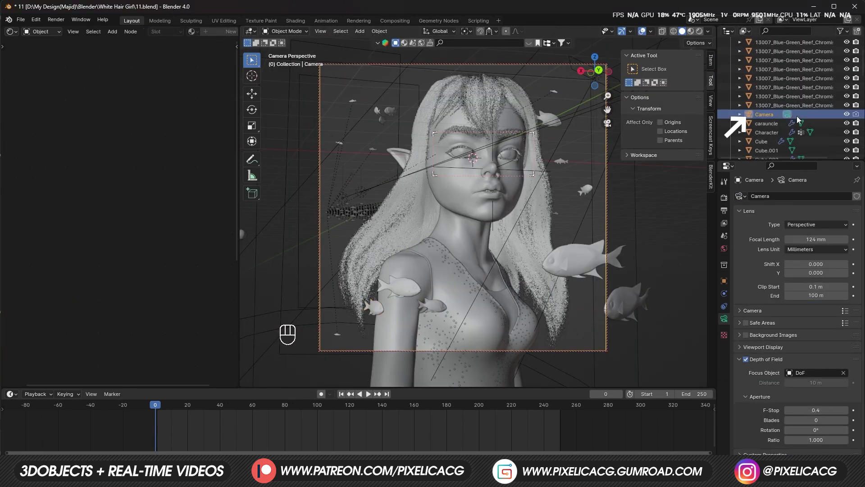
key(i)
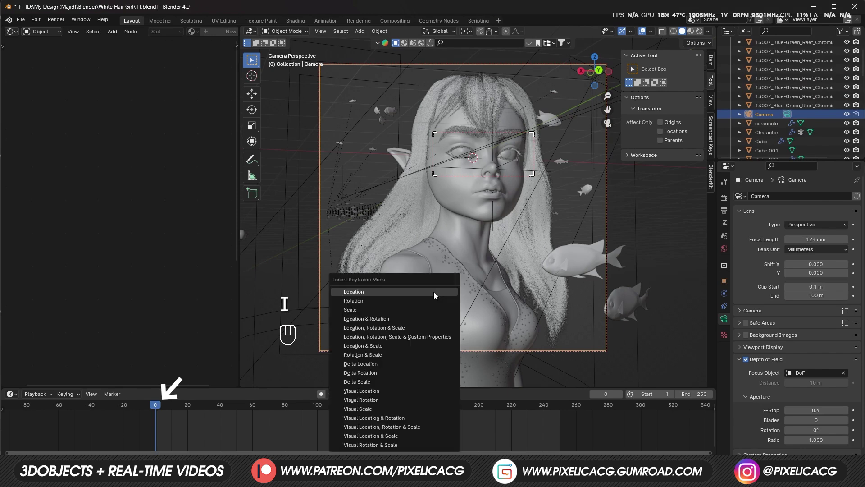
click(425, 339)
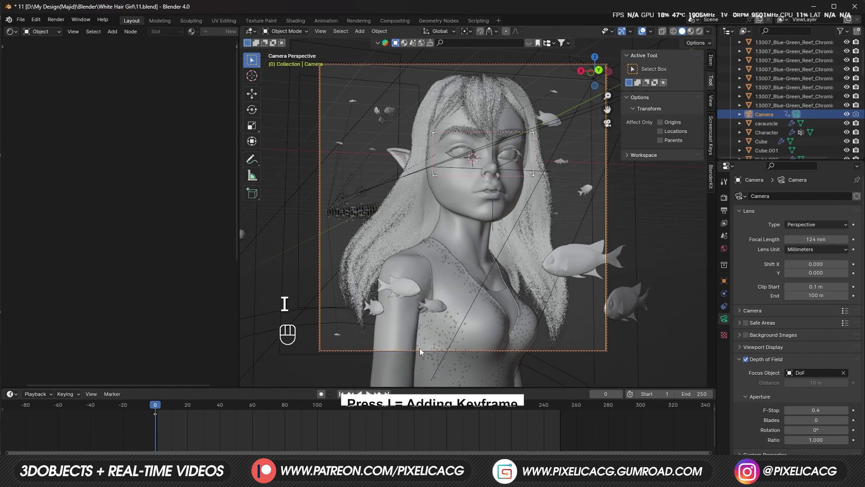
click(368, 394)
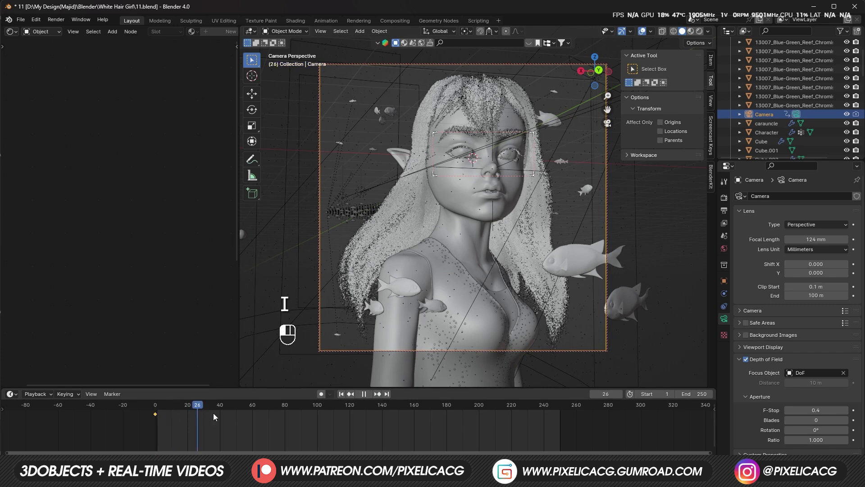
key(space)
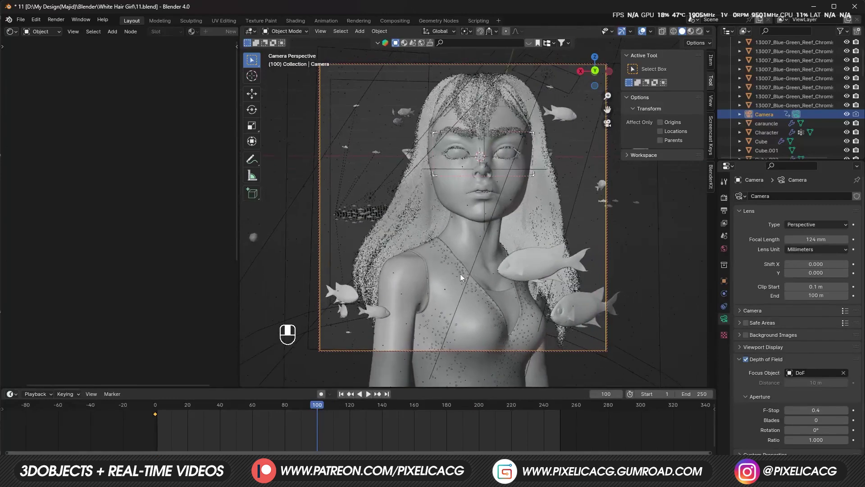
key(t)
key(i)
click(446, 278)
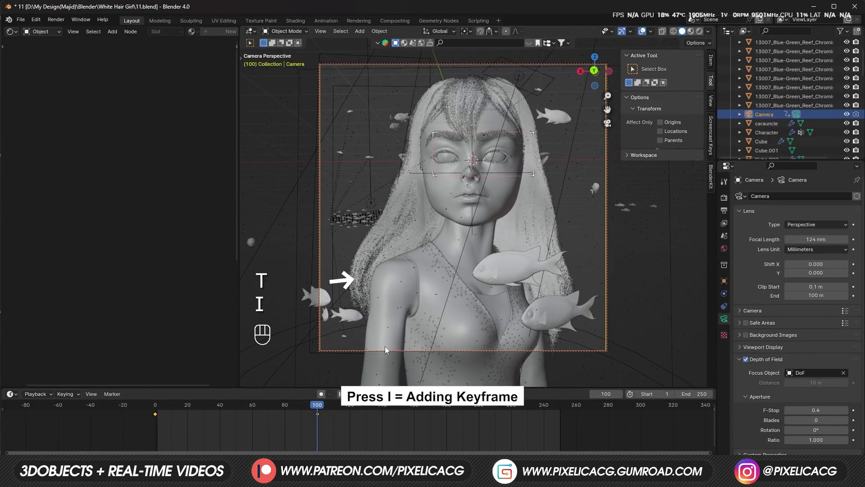
Step: In the Graph Editor, add a Noise modifier to the camera's X rotation curve and preview it
click(35, 393)
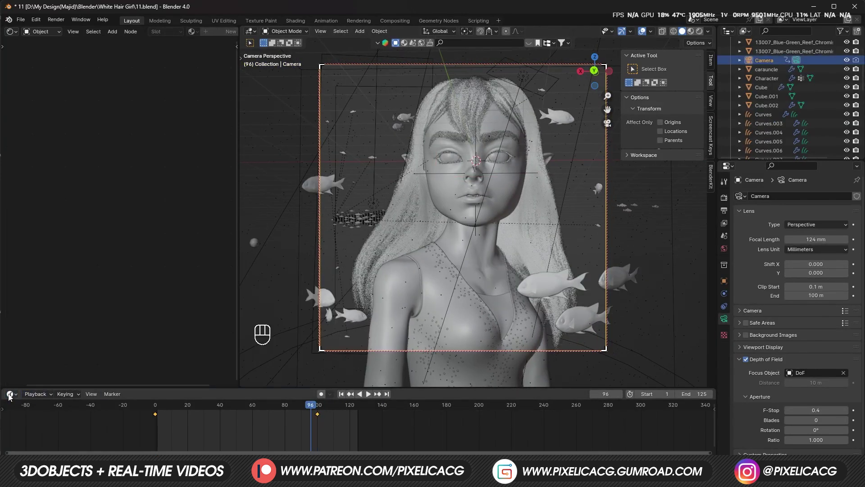
click(141, 327)
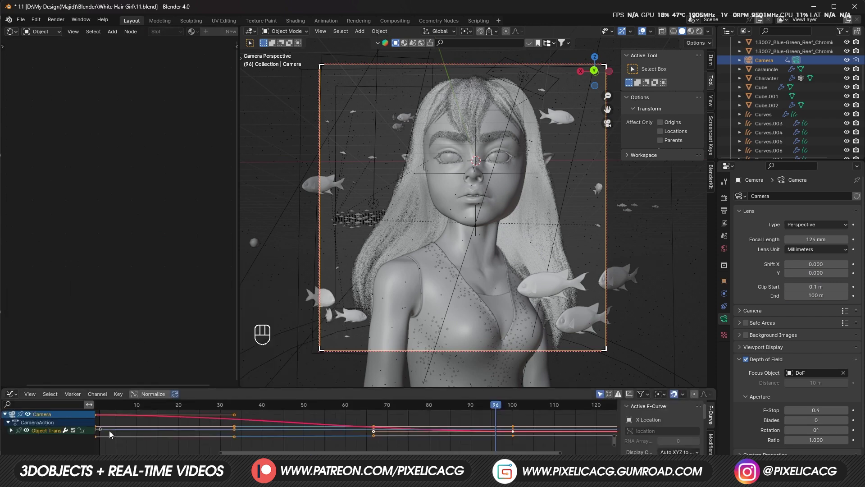
click(12, 430)
drag(73, 400, 35, 311)
click(711, 365)
click(648, 330)
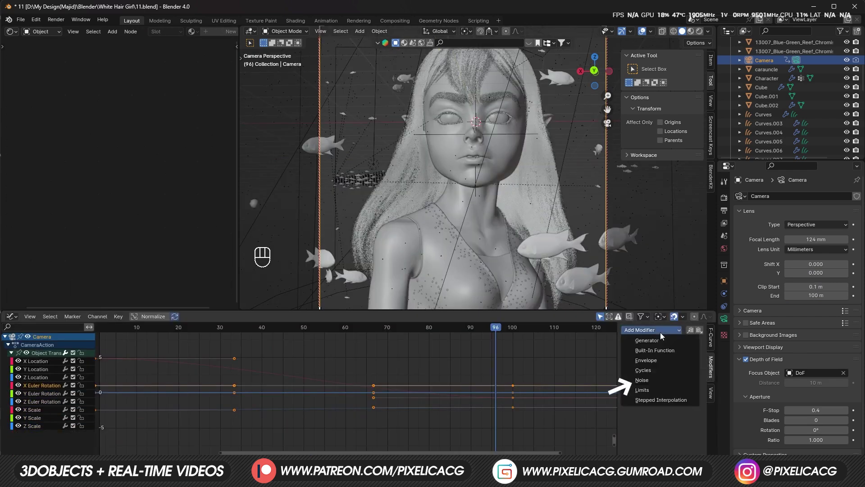
click(632, 384)
key(space)
key(space)
double_click(679, 379)
text(.01)
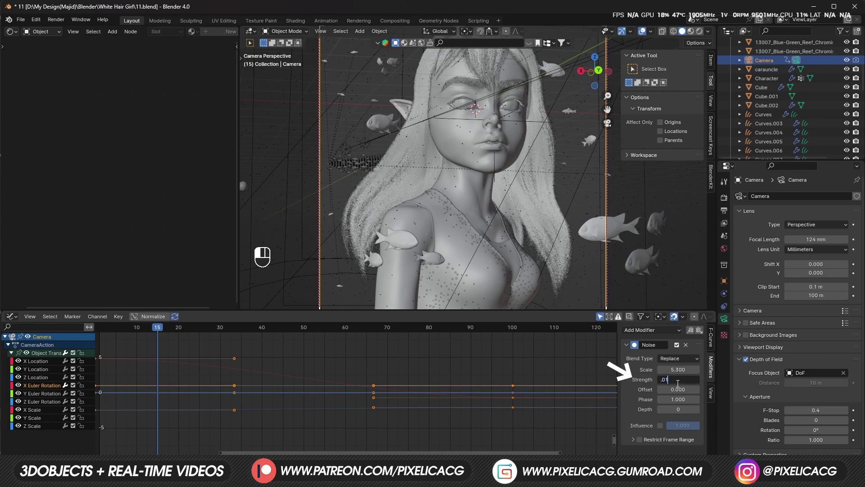
key(space)
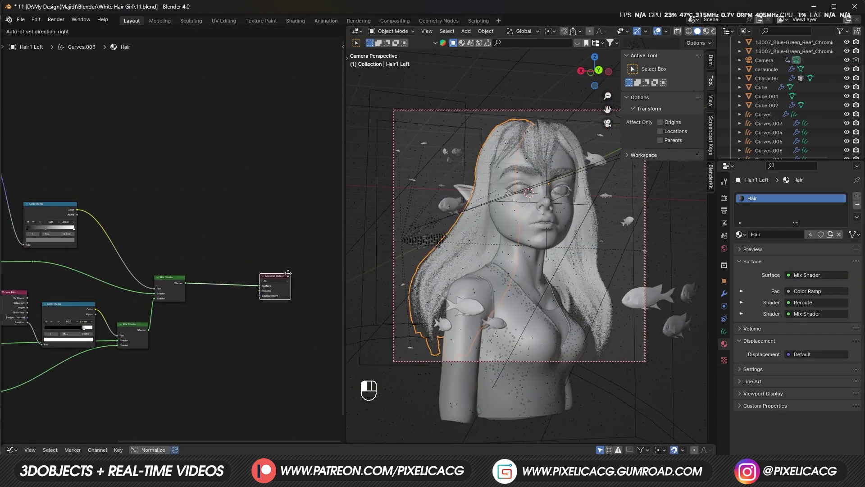
Step: Insert a Mix Shader before Material Output and mix in a blue Emission shader
drag(288, 273, 321, 269)
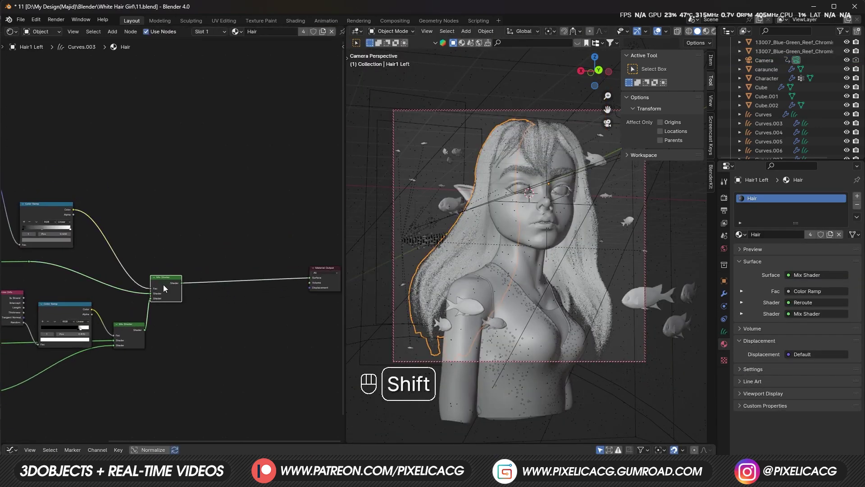
key(shift+d)
click(246, 278)
key(shift+a)
text(em)
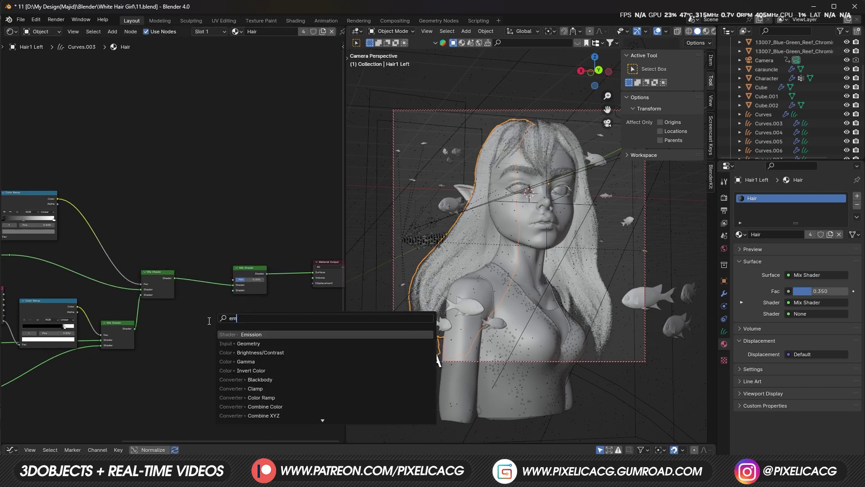
click(243, 334)
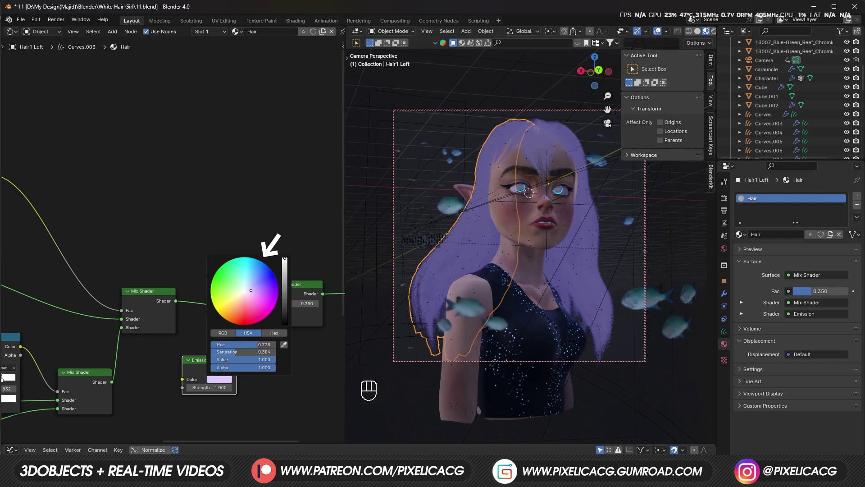
drag(267, 274, 261, 267)
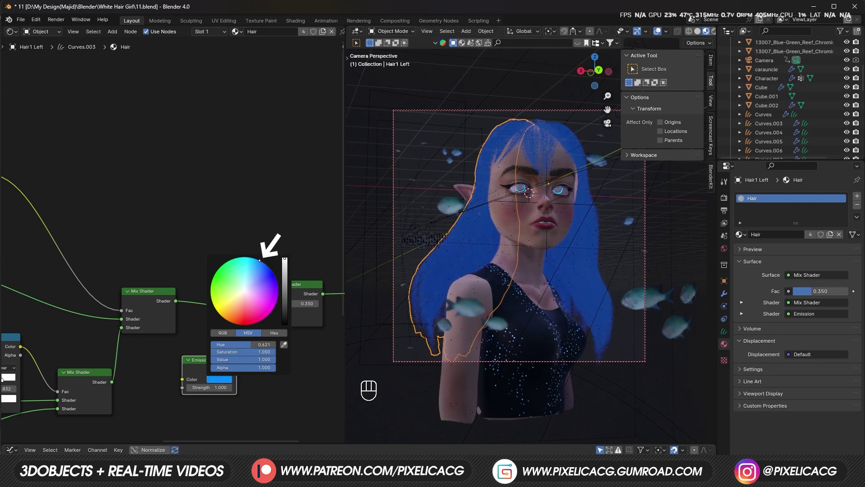
scroll(182, 339, down, 2)
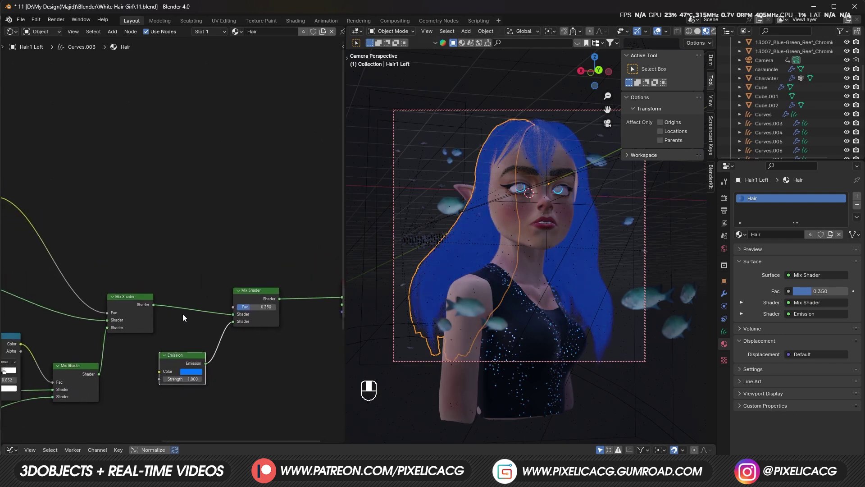
scroll(183, 318, down, 1)
Step: Add a Color Ramp node and connect it to the Mix Shader factor
key(shift+a)
click(195, 246)
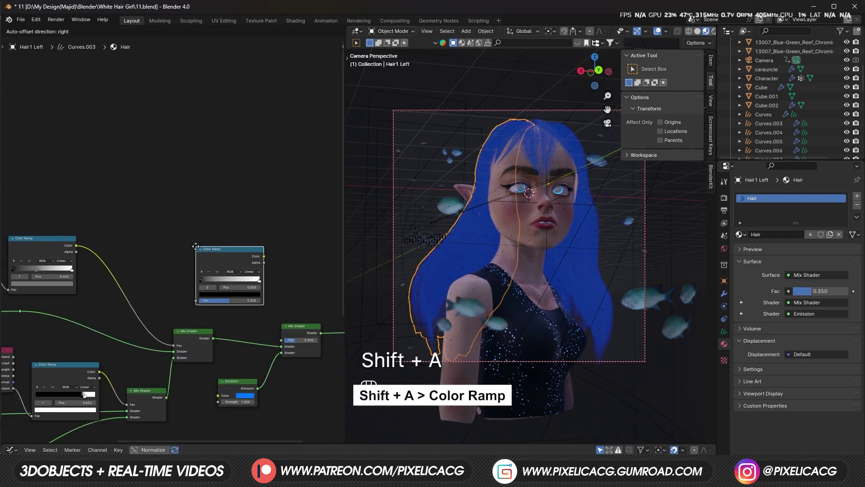
drag(217, 292, 216, 291)
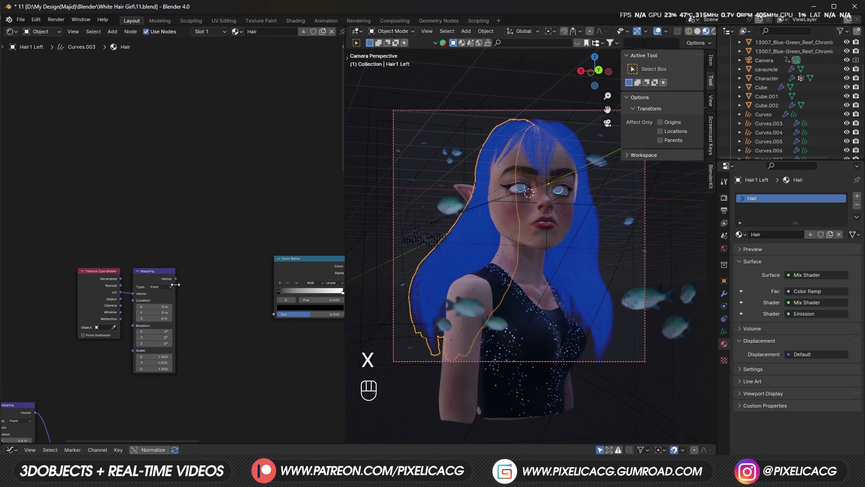
scroll(175, 244, up, 2)
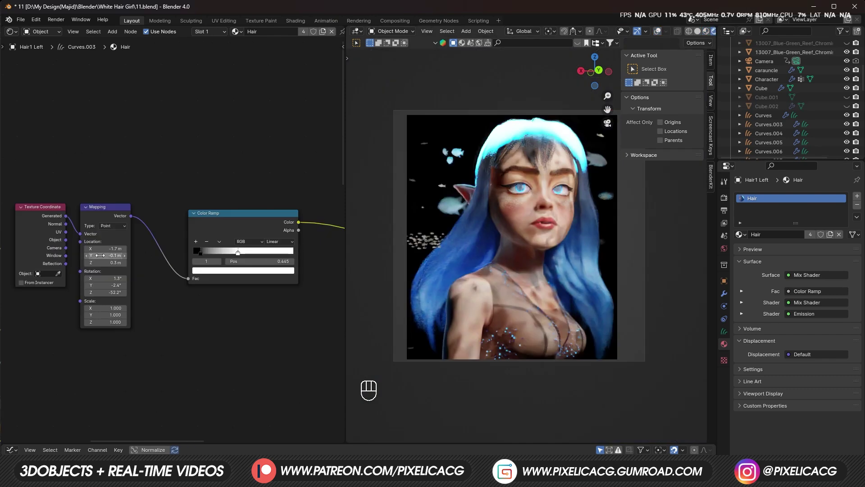
ctrl+scroll(268, 226, up, 1)
Step: Preview the Color Ramp on the hair and slide the gradient mask along X
ctrl+shift+click(269, 226)
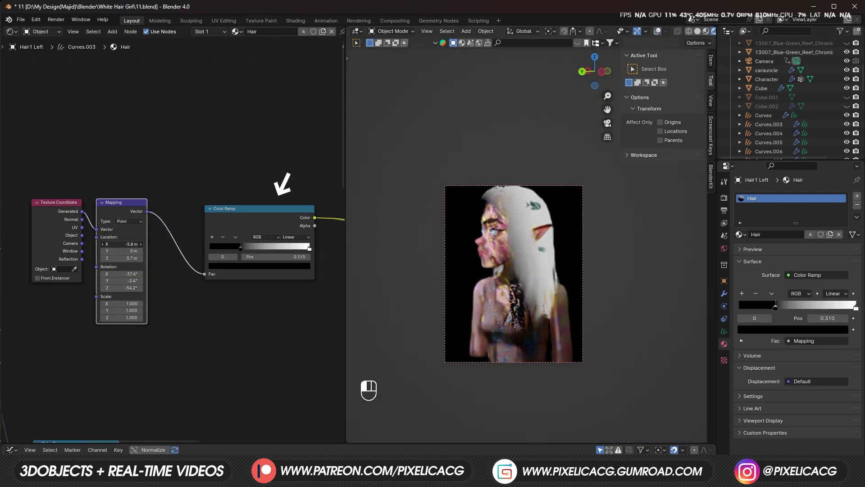
drag(122, 243, 115, 244)
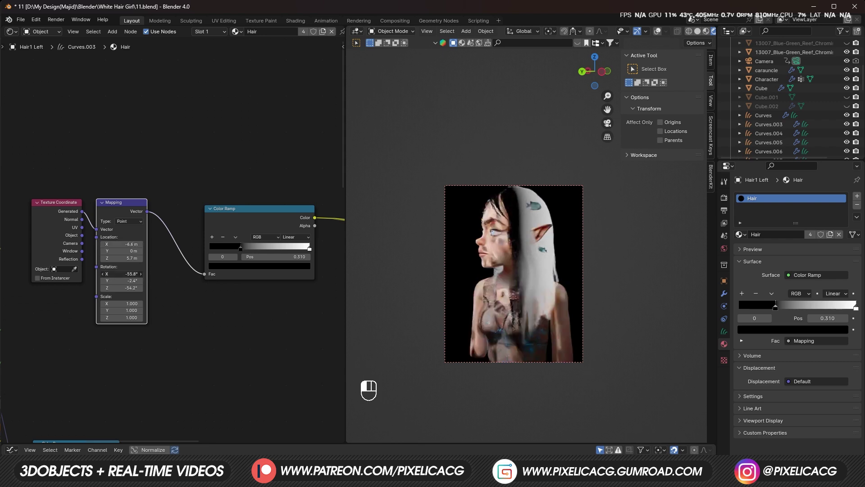
drag(122, 244, 111, 244)
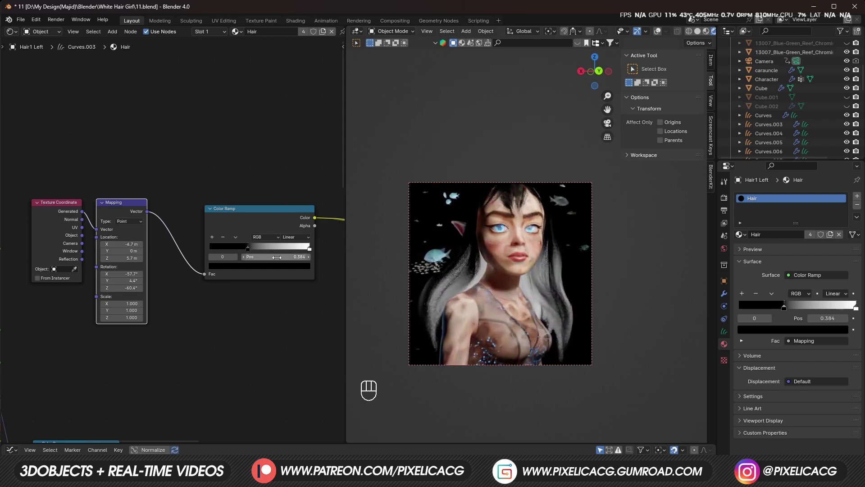
scroll(172, 279, down, 3)
Step: Insert a Mix color node into the link and duplicate the Mapping and Color Ramp nodes
key(shift+a)
click(210, 251)
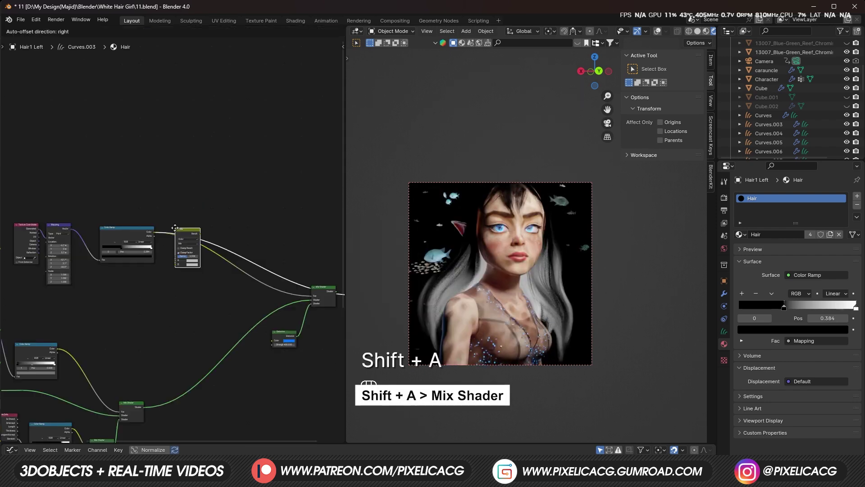
click(209, 257)
scroll(101, 223, up, 3)
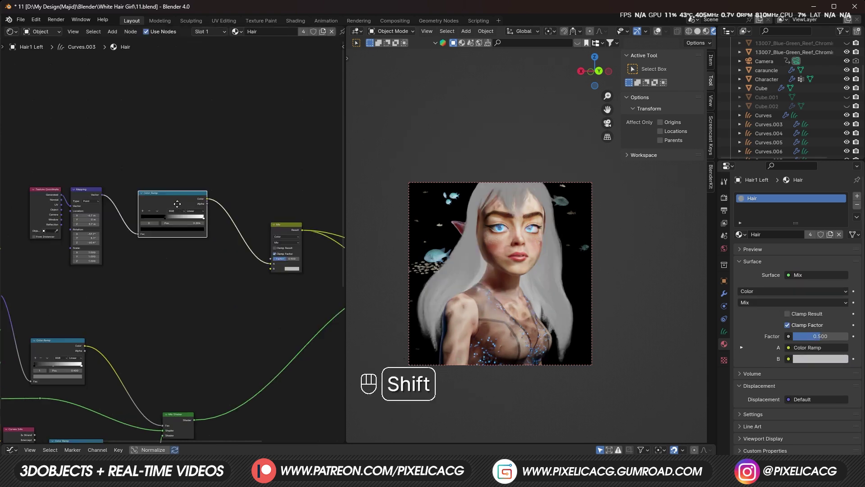
key(shift+d)
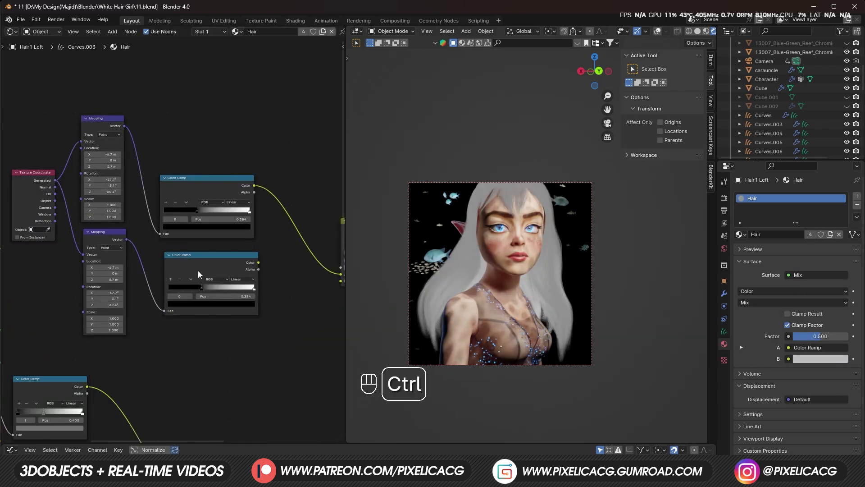
Step: Preview the lower Color Ramp, reset its Mapping, and reposition its stop
ctrl+shift+click(198, 271)
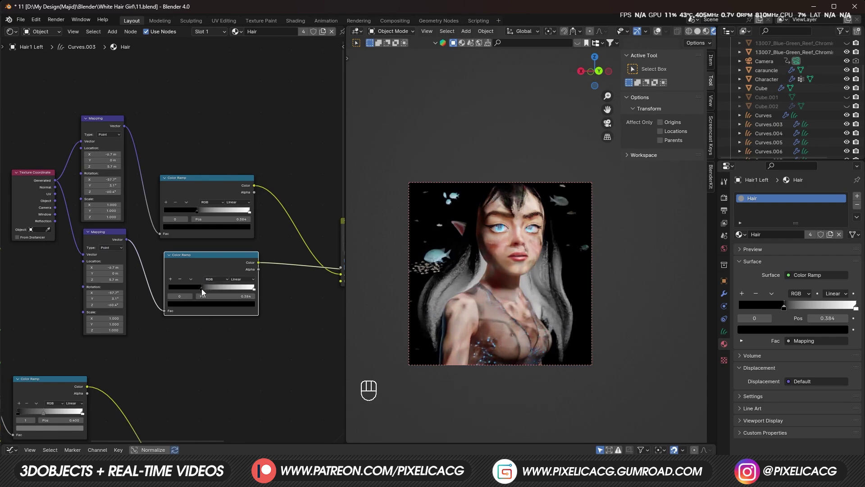
drag(200, 289, 177, 289)
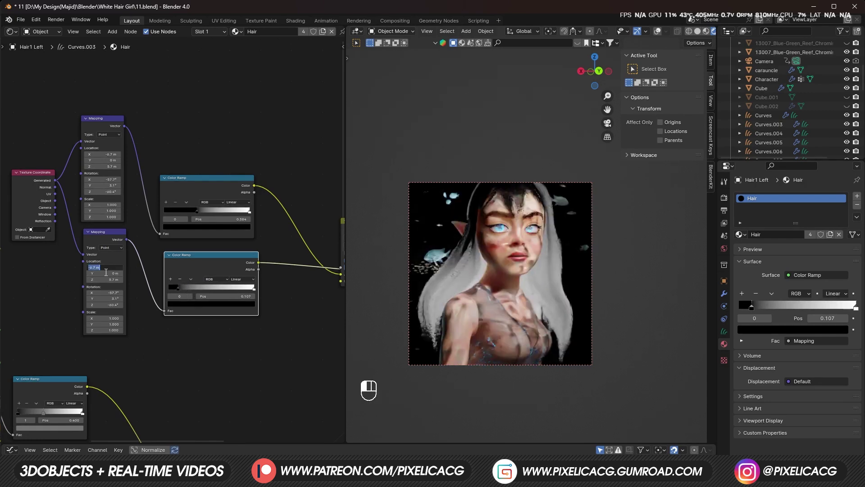
key(Escape)
key(alt+BackSpace)
key(alt+BackSpace)
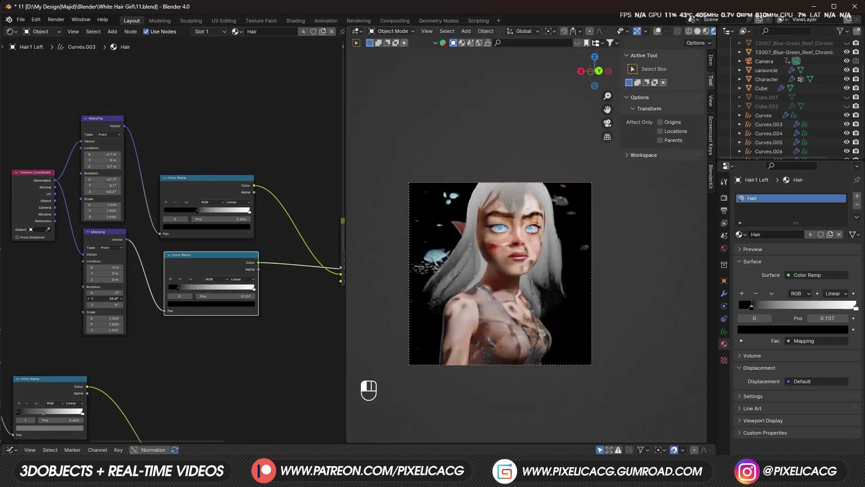
drag(177, 289, 216, 291)
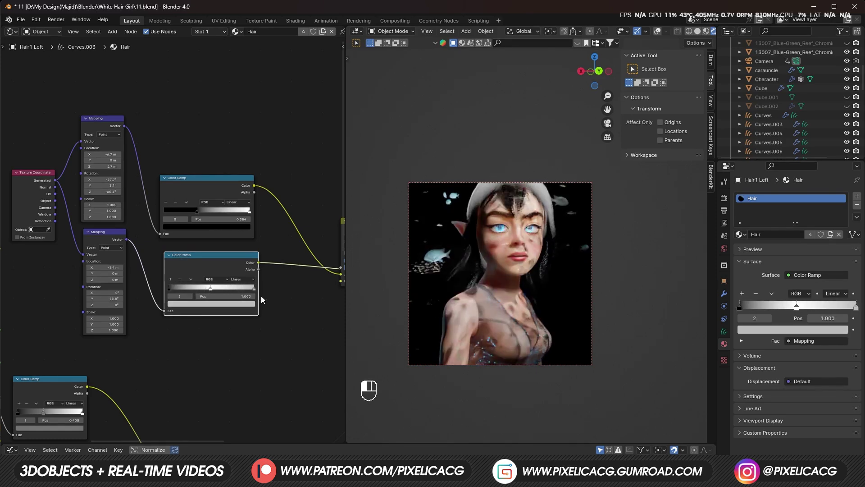
click(244, 303)
key(Escape)
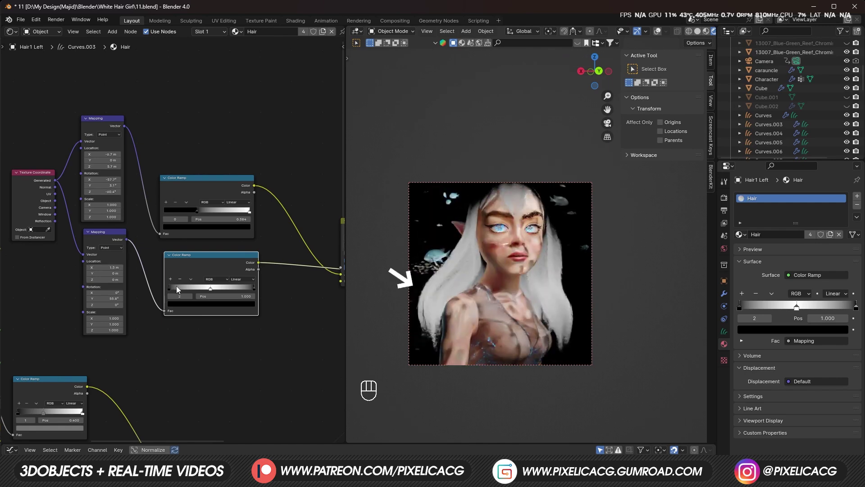
Step: Set the Mix node's factor to 1.000 and its blend mode to Multiply
ctrl+shift+click(270, 275)
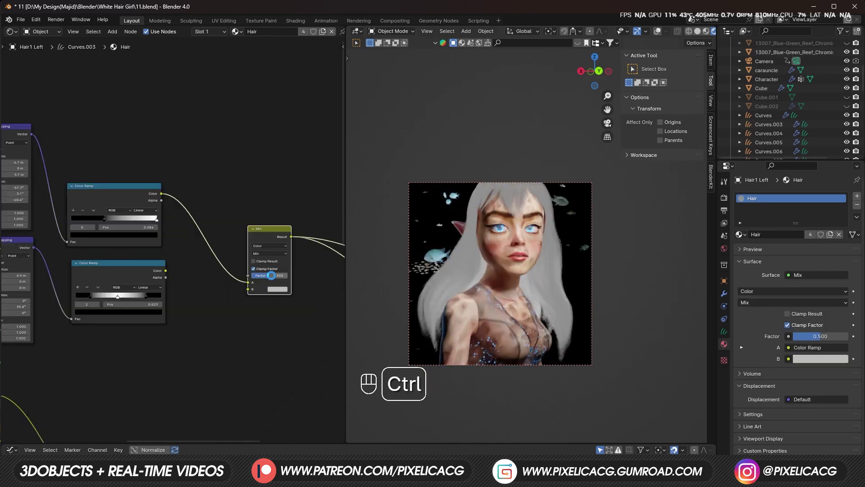
drag(270, 275, 291, 276)
click(271, 253)
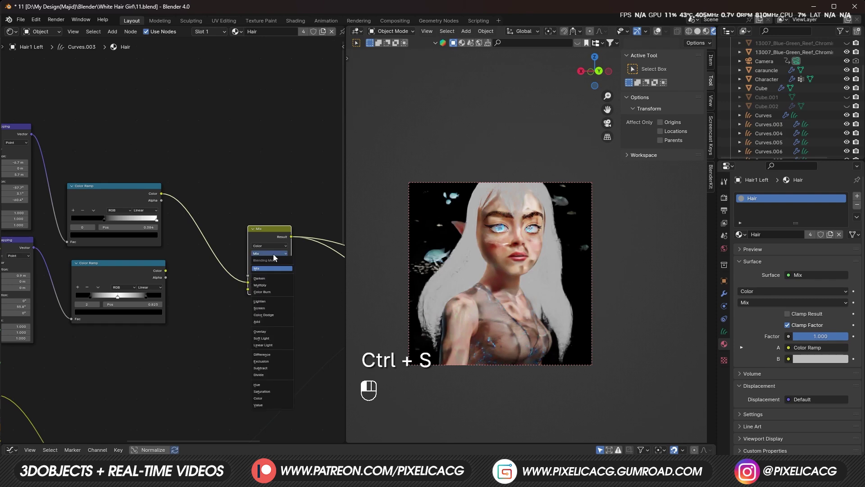
key(F10)
click(271, 284)
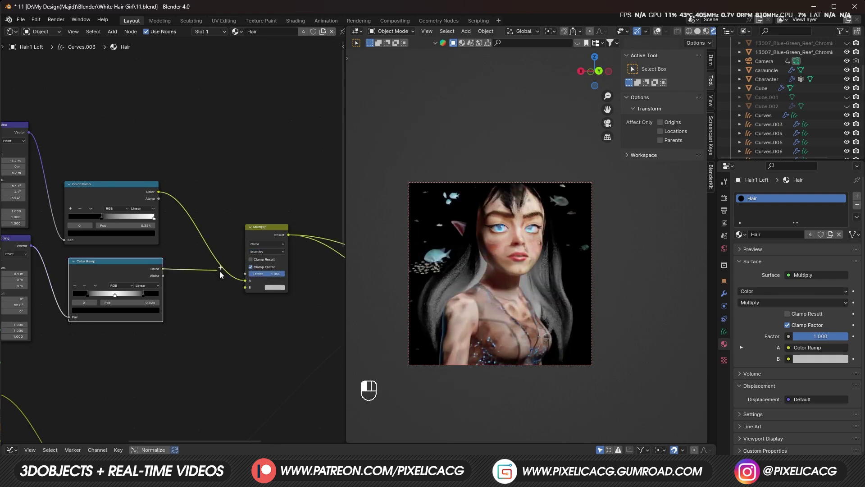
Step: Shift the second Mapping node's X location to about 1.4 m
middle_drag(173, 335, 240, 337)
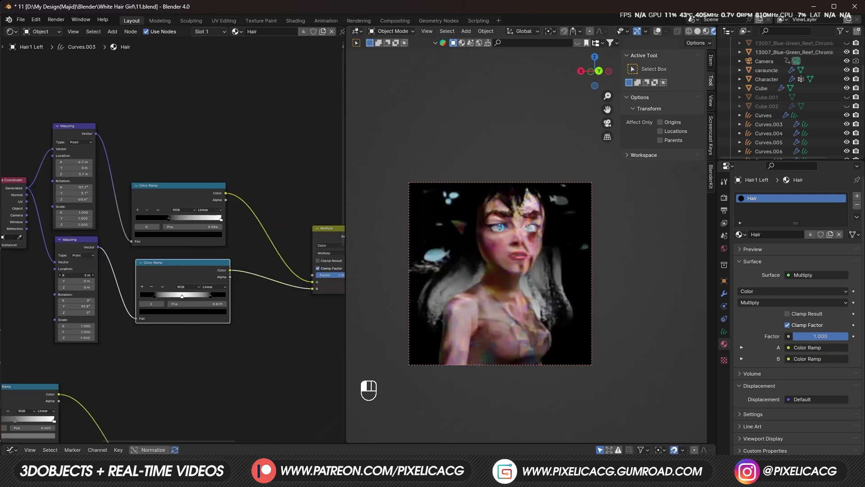
drag(77, 275, 62, 274)
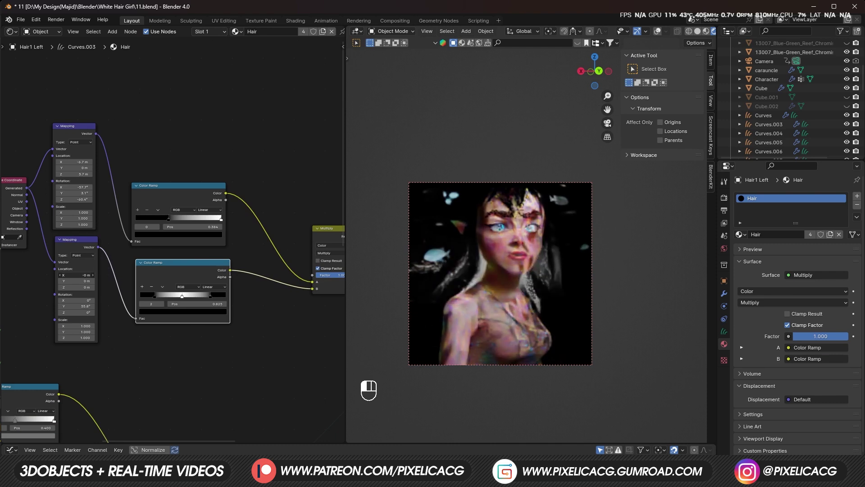
drag(77, 275, 91, 275)
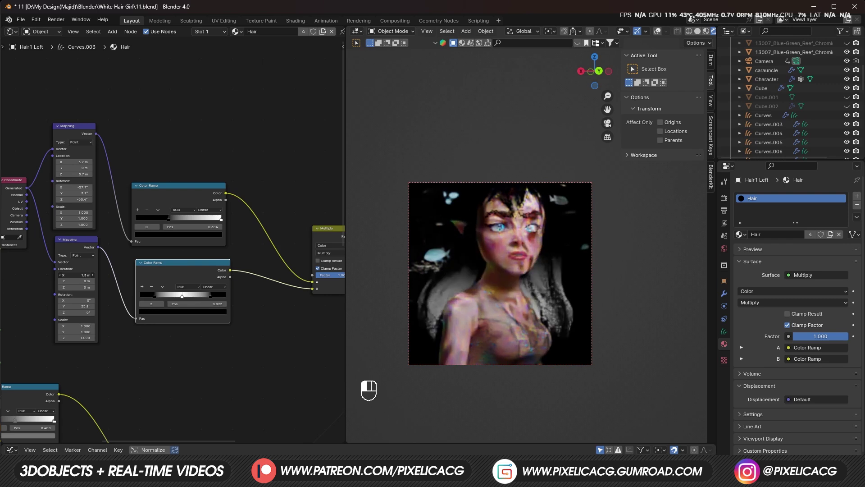
Step: Duplicate the Multiply and Color Ramp nodes and add a Curves Info node
key(shift+d)
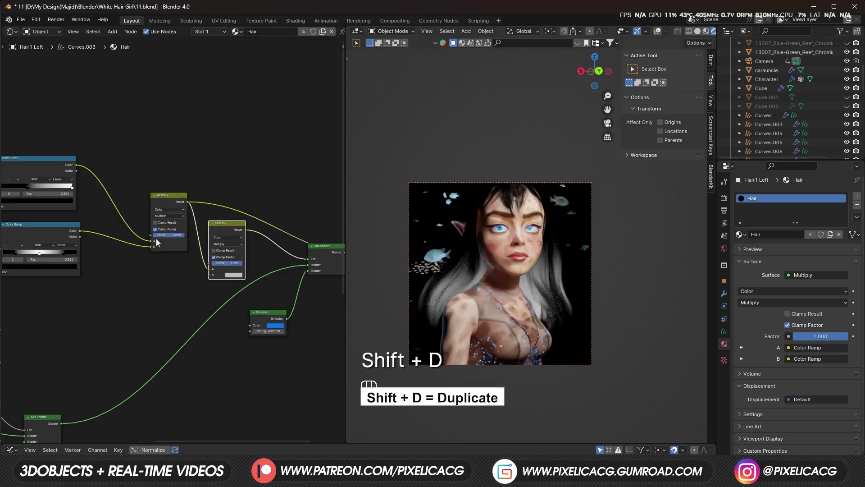
scroll(156, 243, up, 2)
click(44, 233)
key(shift+d)
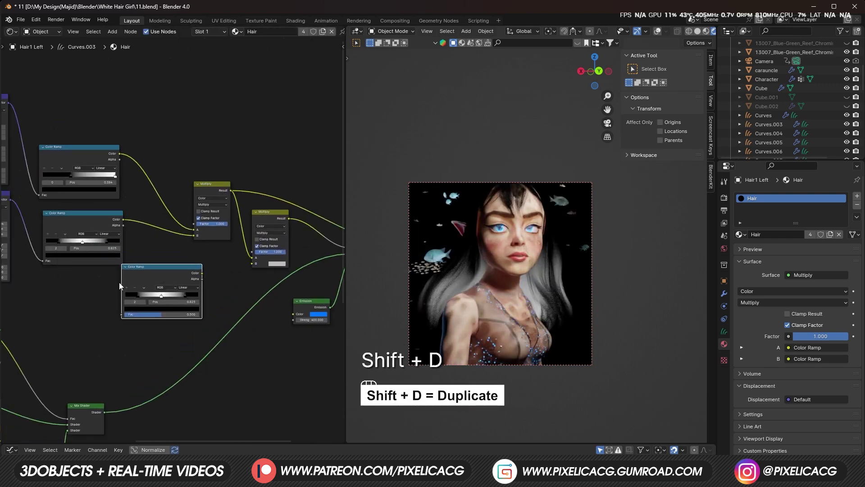
click(130, 283)
key(shift+a)
text(c)
click(101, 307)
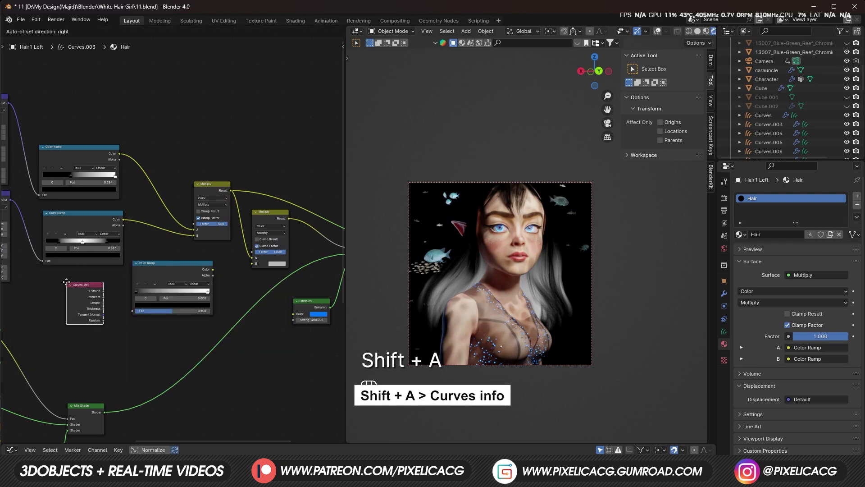
scroll(96, 351, up, 2)
Step: Move the new ramp's white stop to about 0.85 and reconnect the Mix Shader to the output
middle_drag(281, 315, 183, 291)
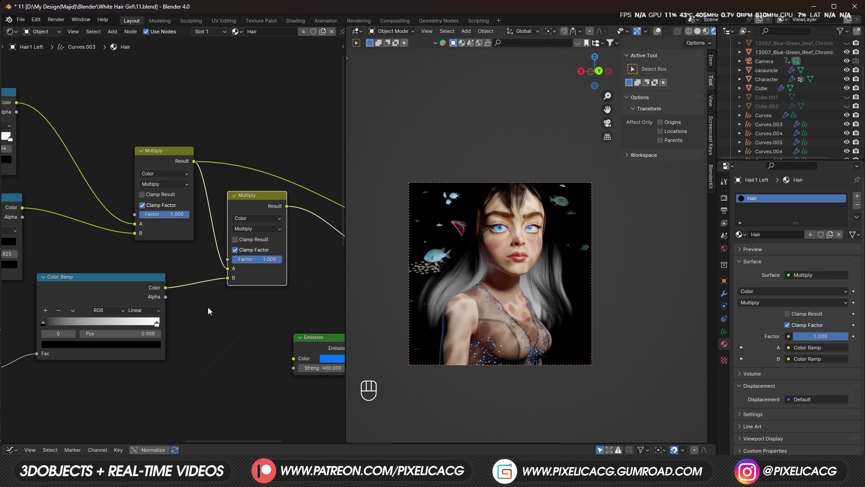
scroll(172, 332, up, 3)
drag(149, 315, 125, 323)
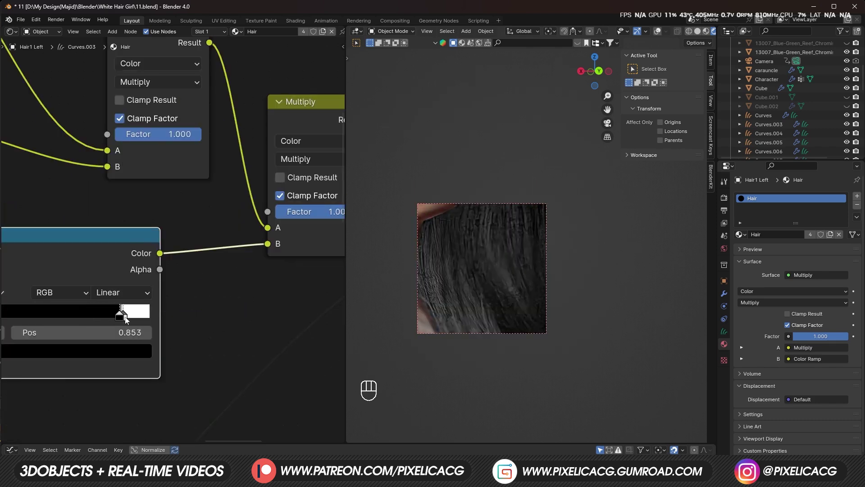
scroll(126, 315, down, 4)
ctrl+shift+click(187, 299)
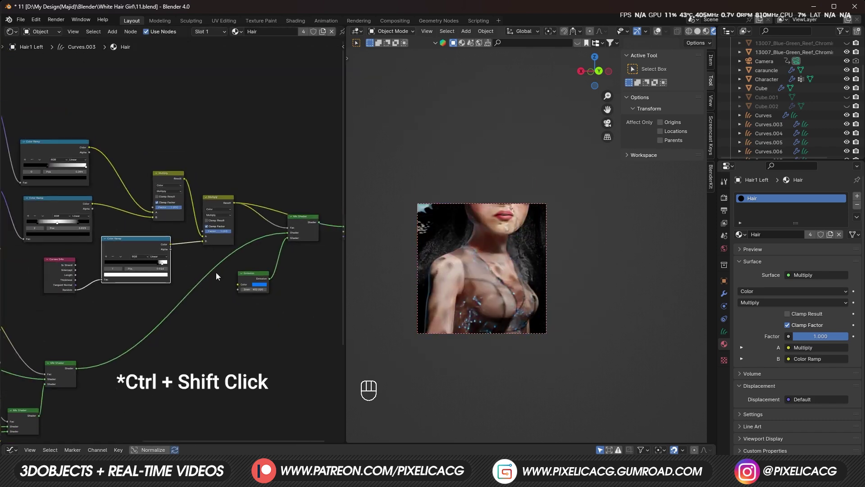
middle_drag(245, 277, 144, 264)
ctrl+shift+click(220, 219)
Step: Wrap the hair nodes in frames, name the frame 'Hair Color', and play the animation
key(KP_0)
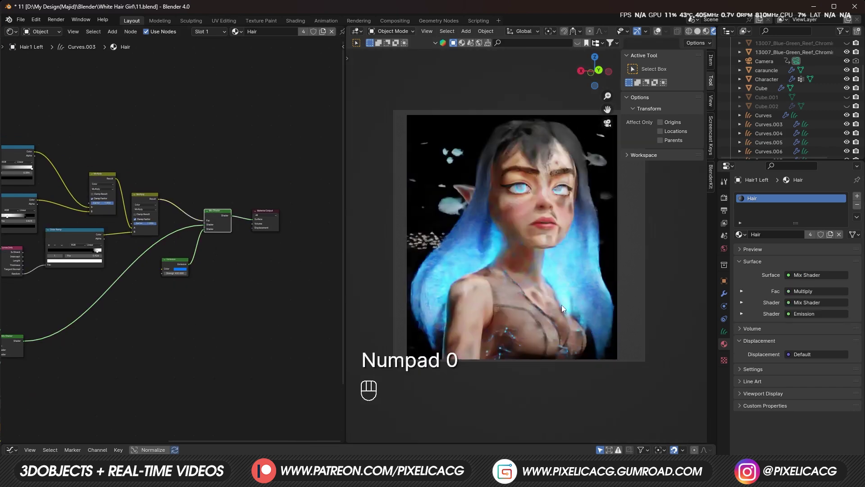
scroll(154, 303, down, 4)
key(ctrl+j)
key(n)
click(284, 96)
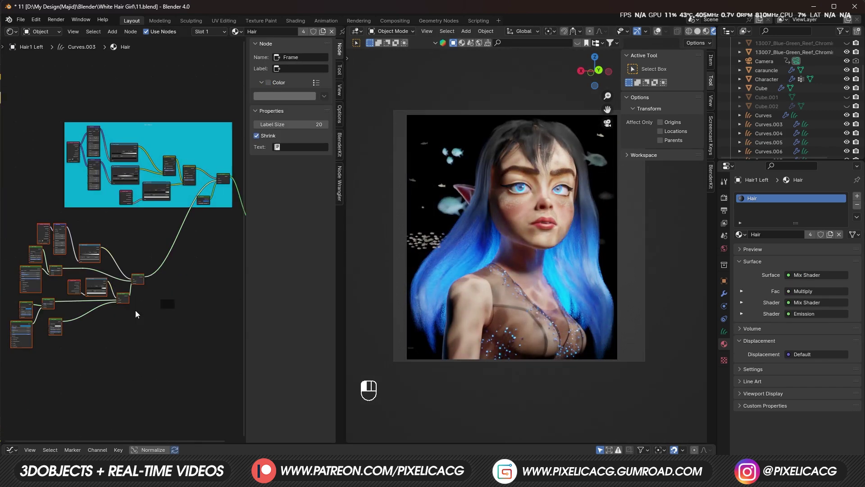
key(ctrl+j)
drag(172, 308, 211, 279)
click(296, 72)
text(Hair Color)
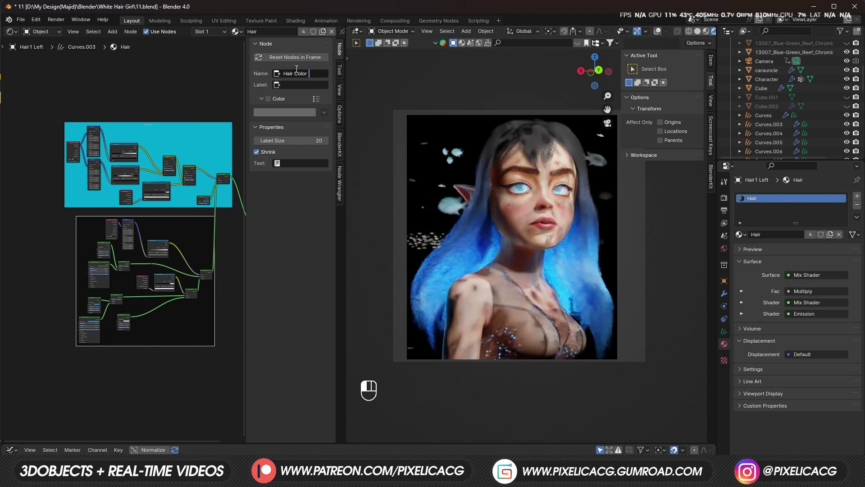
key(space)
key(space)
Step: Keyframe the lower Mapping's X location at -1.6 m on frame 0 and about 2.5 m late
key(space)
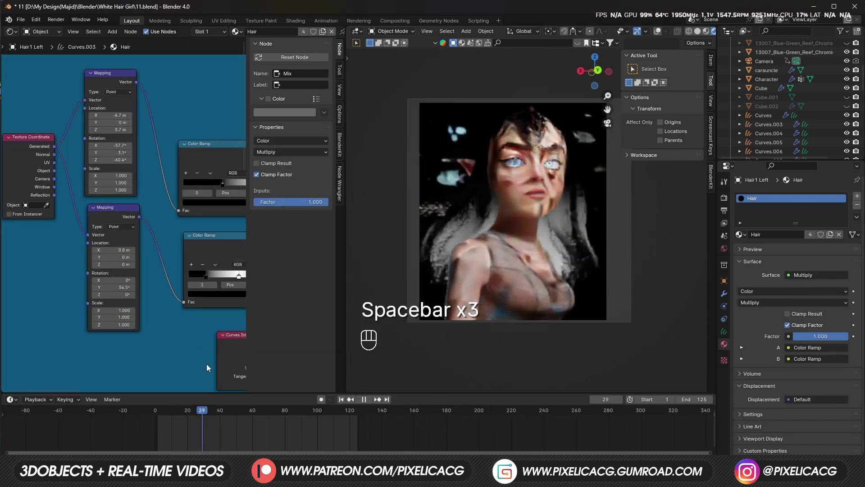
key(space)
drag(188, 410, 155, 410)
key(space)
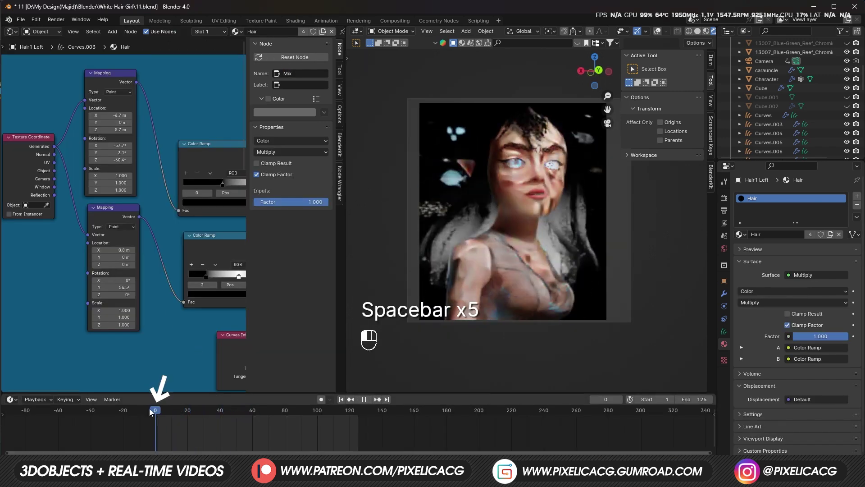
scroll(90, 180, up, 2)
key(i)
drag(129, 261, 125, 260)
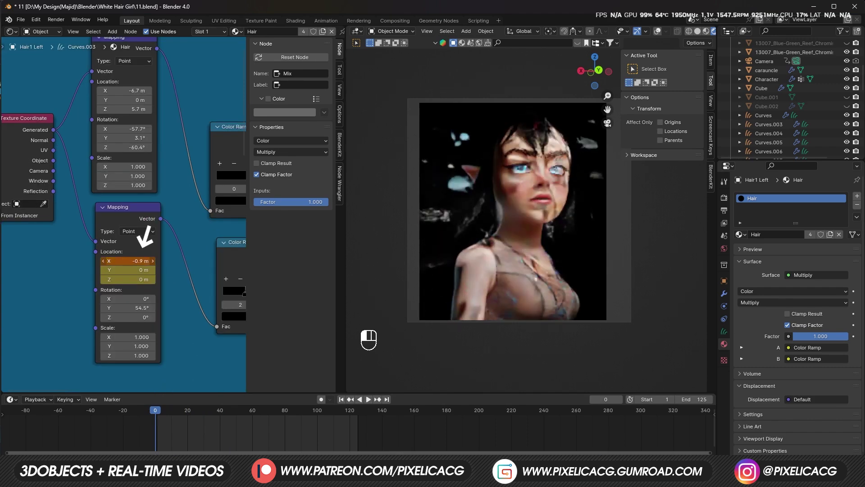
drag(139, 261, 120, 260)
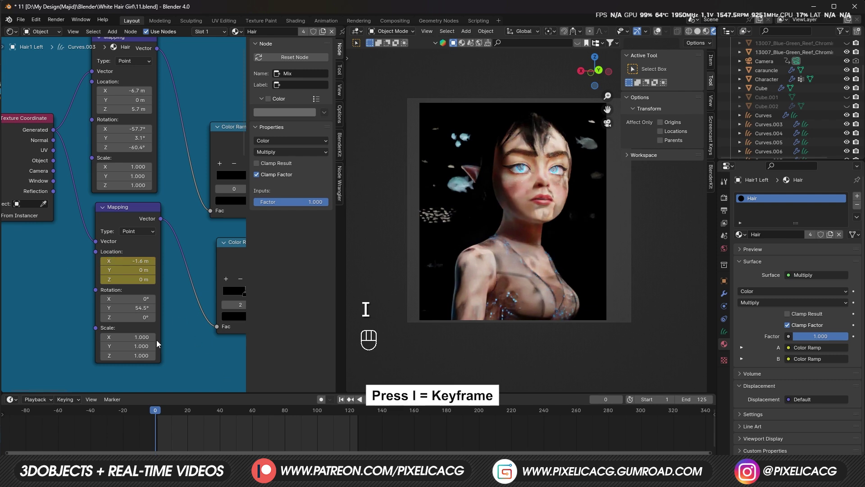
key(space)
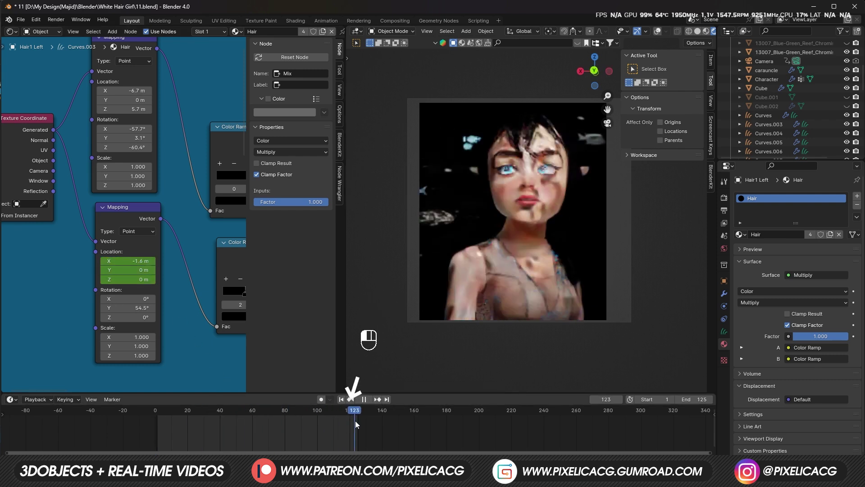
drag(129, 261, 152, 260)
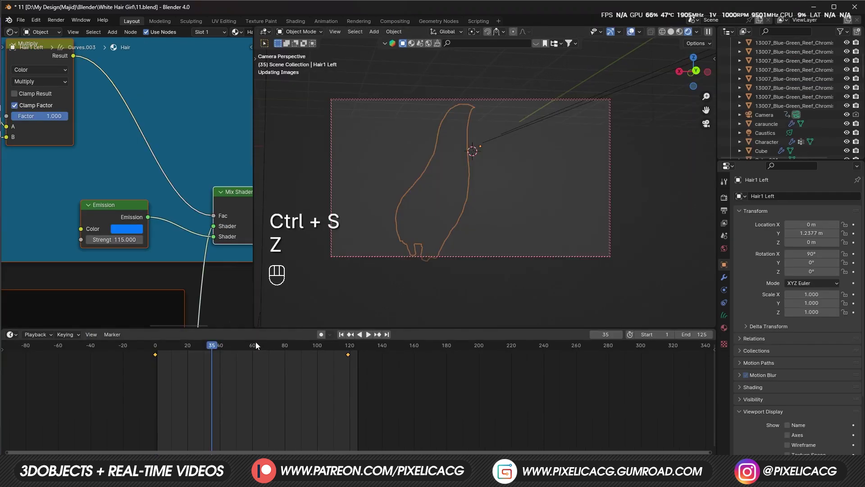
Step: Jump to frame 47, select Cube.002, and render the current frame
click(228, 346)
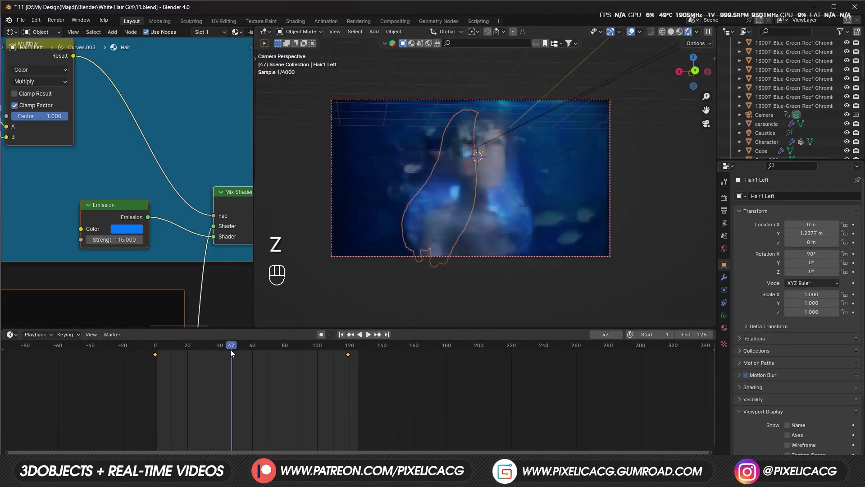
click(574, 183)
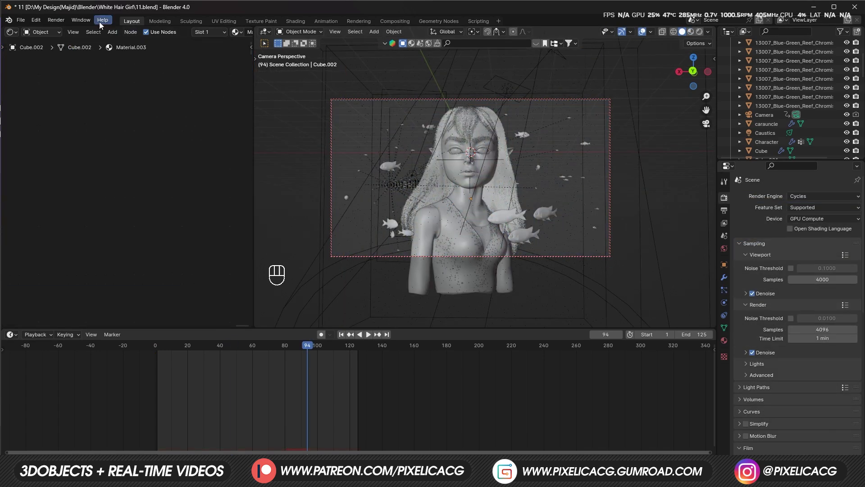
click(62, 29)
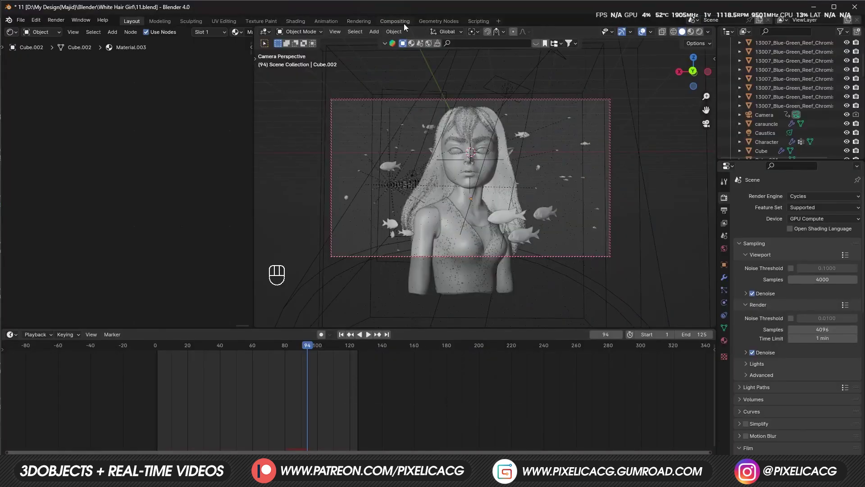
Step: In Compositing, enable Use Nodes and add a Viewer node linked to the render
click(395, 21)
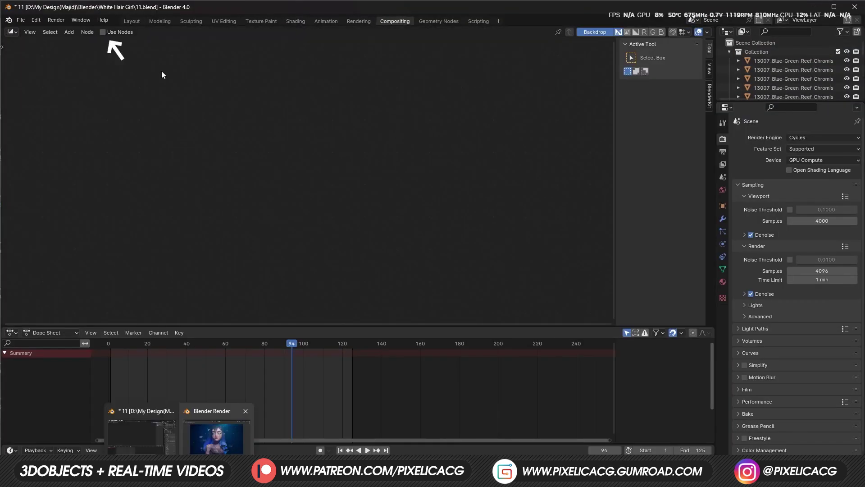
click(108, 34)
key(g)
click(588, 195)
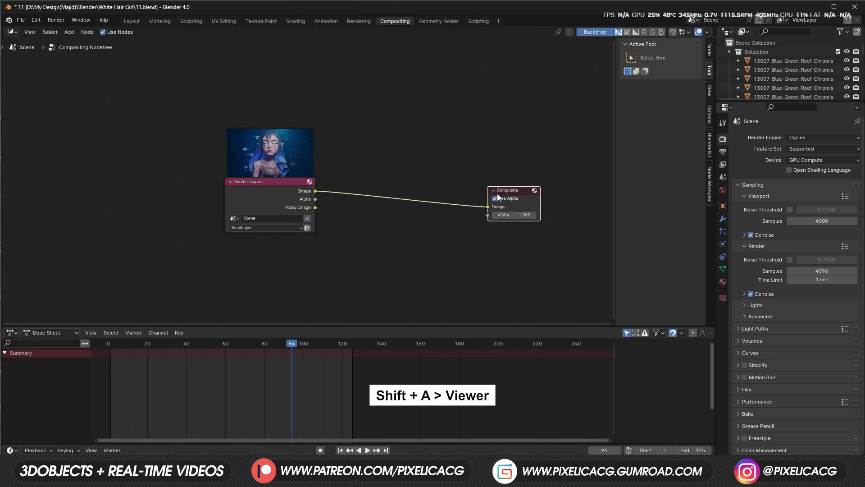
key(shift+a)
click(528, 203)
click(498, 252)
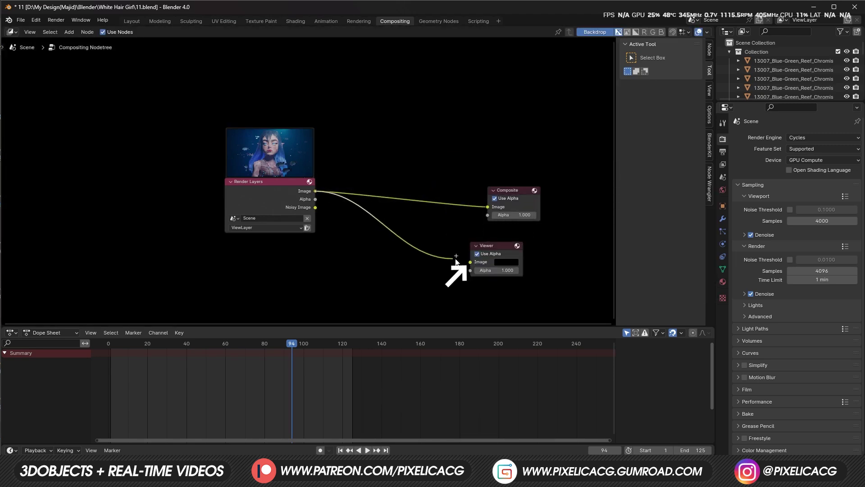
click(498, 247)
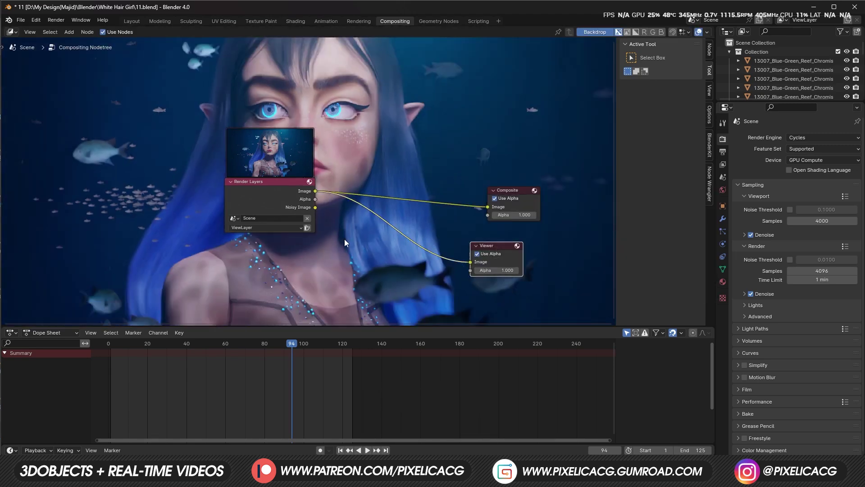
Step: Insert a Glare node set to Fog Glow into the render link
key(shift+a)
click(299, 294)
click(306, 216)
scroll(306, 216, up, 2)
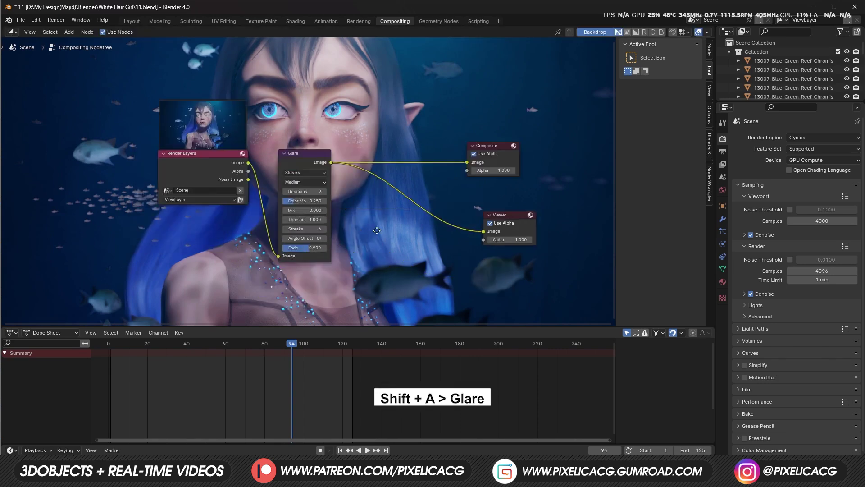
click(191, 122)
click(190, 177)
click(194, 138)
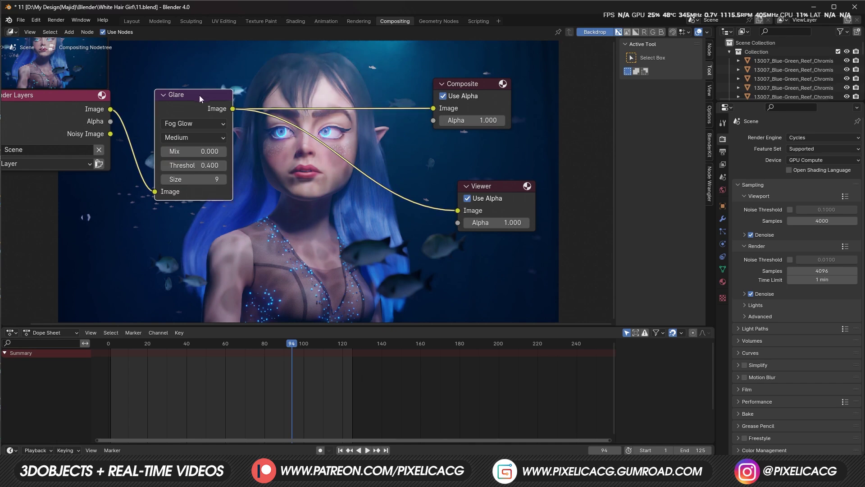
Step: Add two more copies of the Fog Glow Glare node into the chain
key(shift+d)
click(325, 156)
key(shift+d)
click(311, 238)
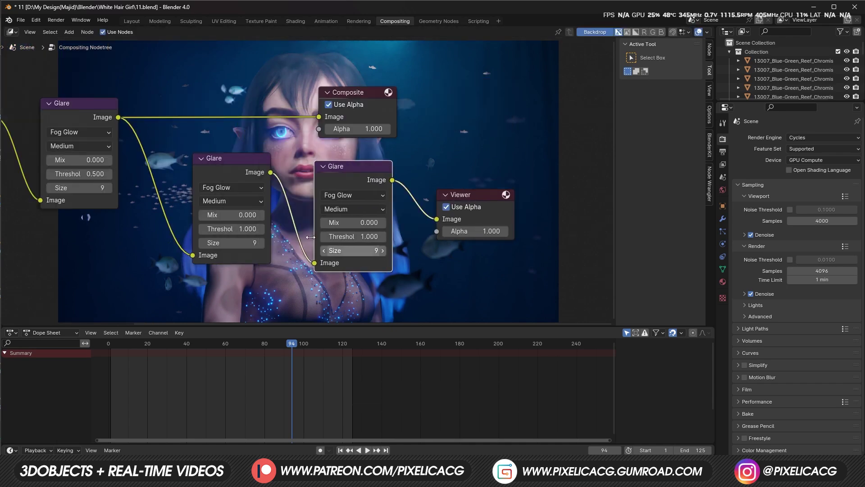